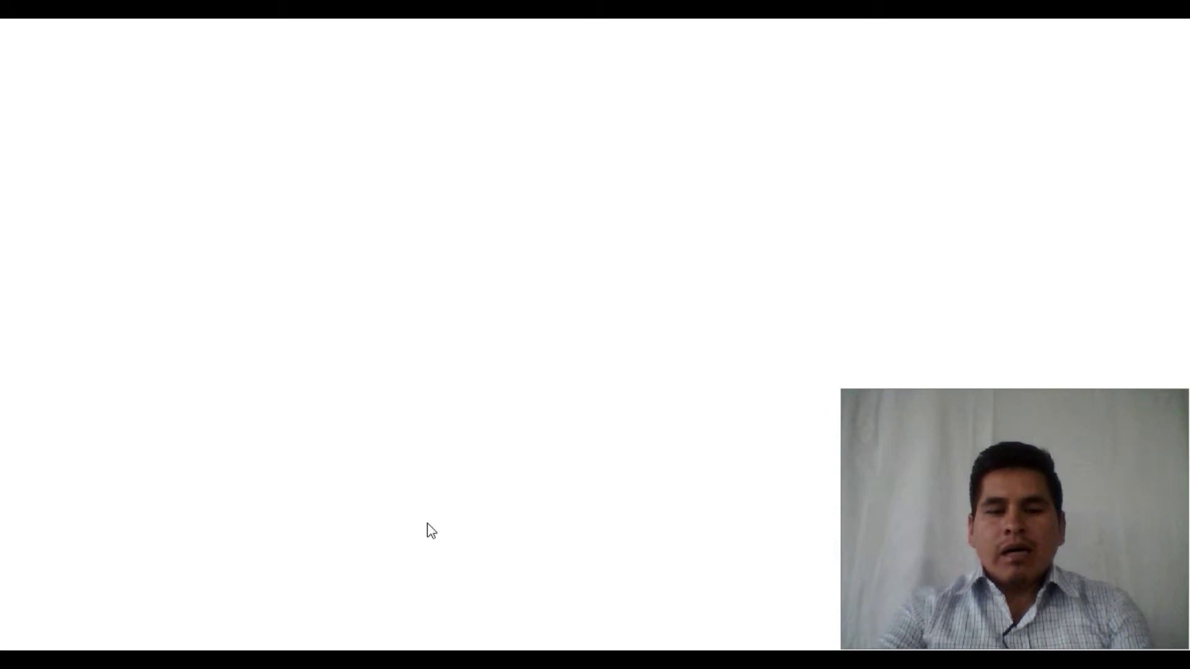
- Switch to the PowerPoint presentation "gestion de tesoreria seminario 1", view the "Las dos caras de gasto público" slide, and minimize it
mouse_move(362, 660)
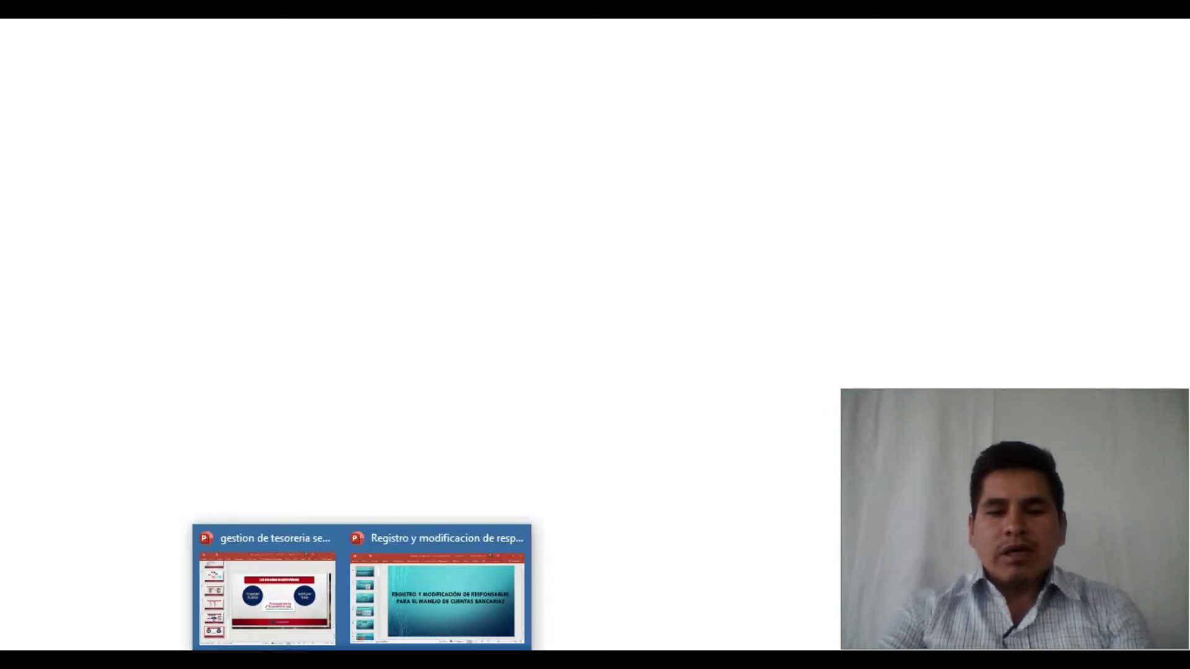
left_click(268, 604)
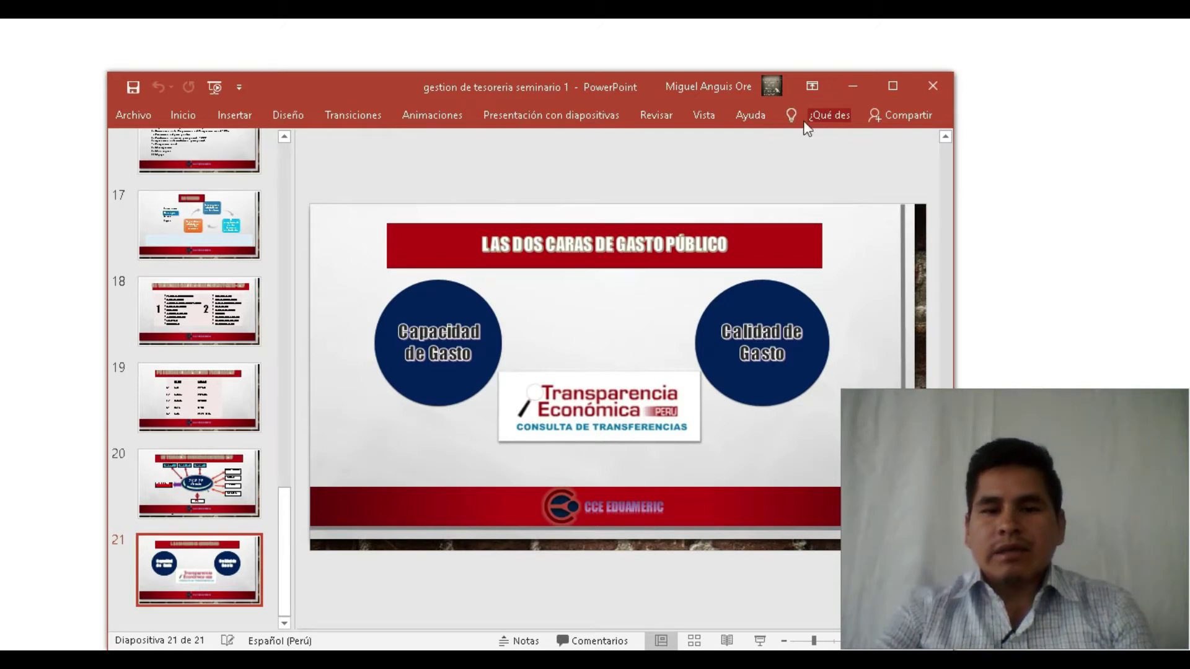
left_click(851, 88)
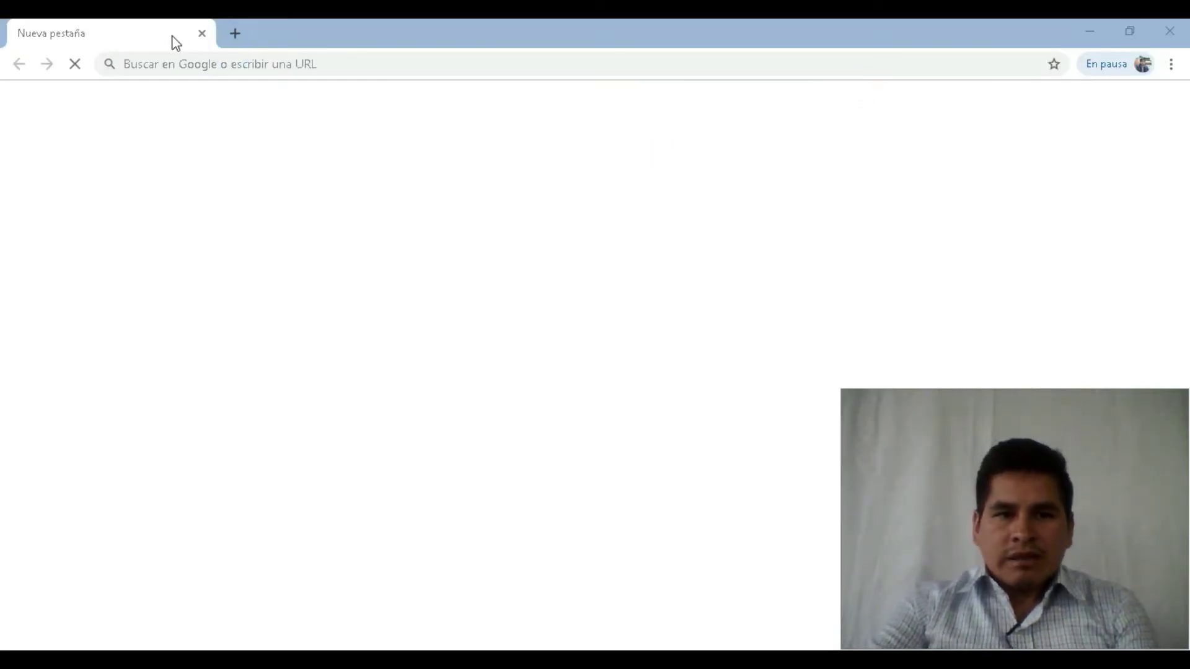
- Search Google in the browser for "TRANSPARENCIA ECONOMICA", dismissing the advertising notification
left_click(248, 32)
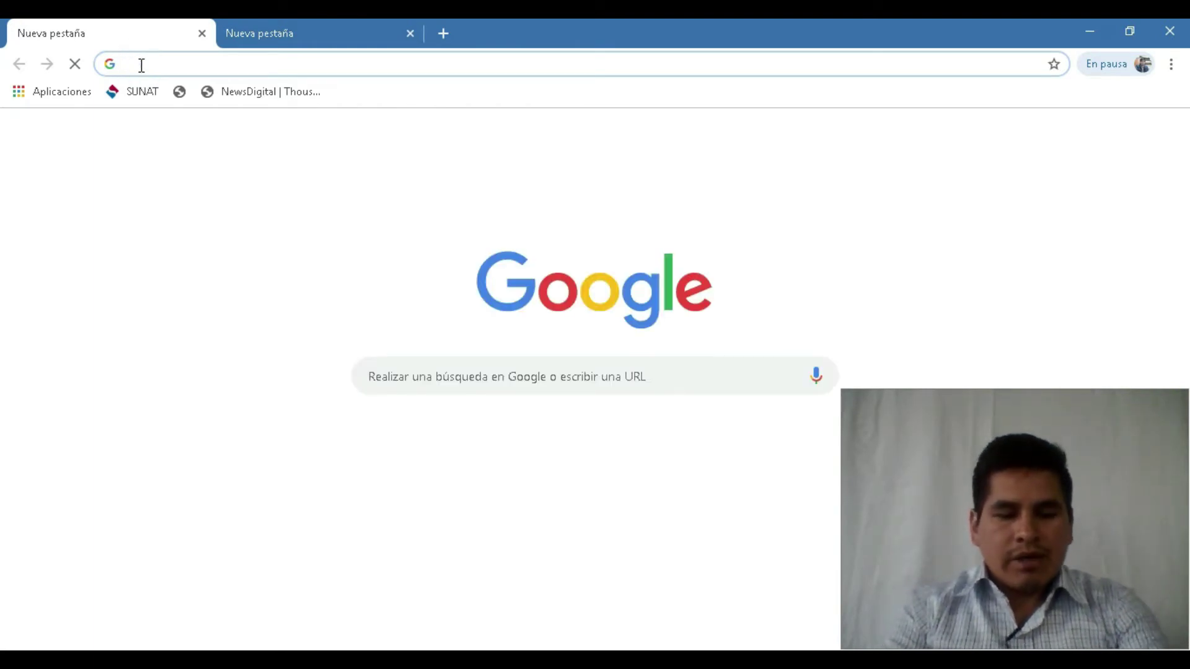
type("TRANSPA")
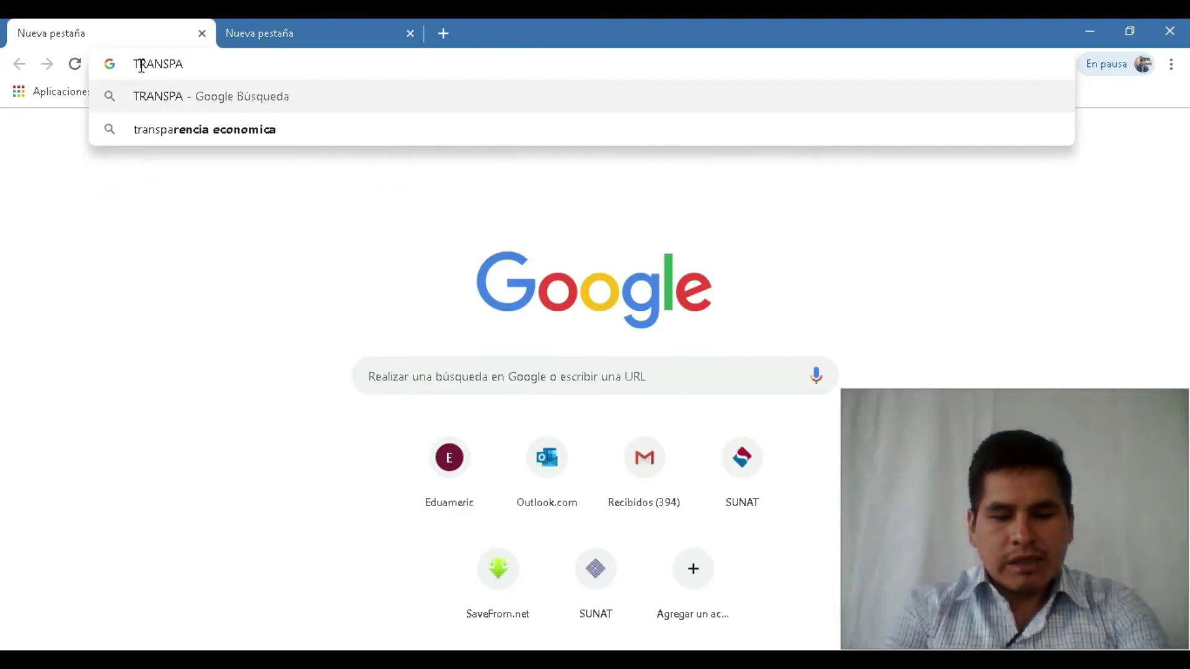
type("RENCIA ECONOMICA")
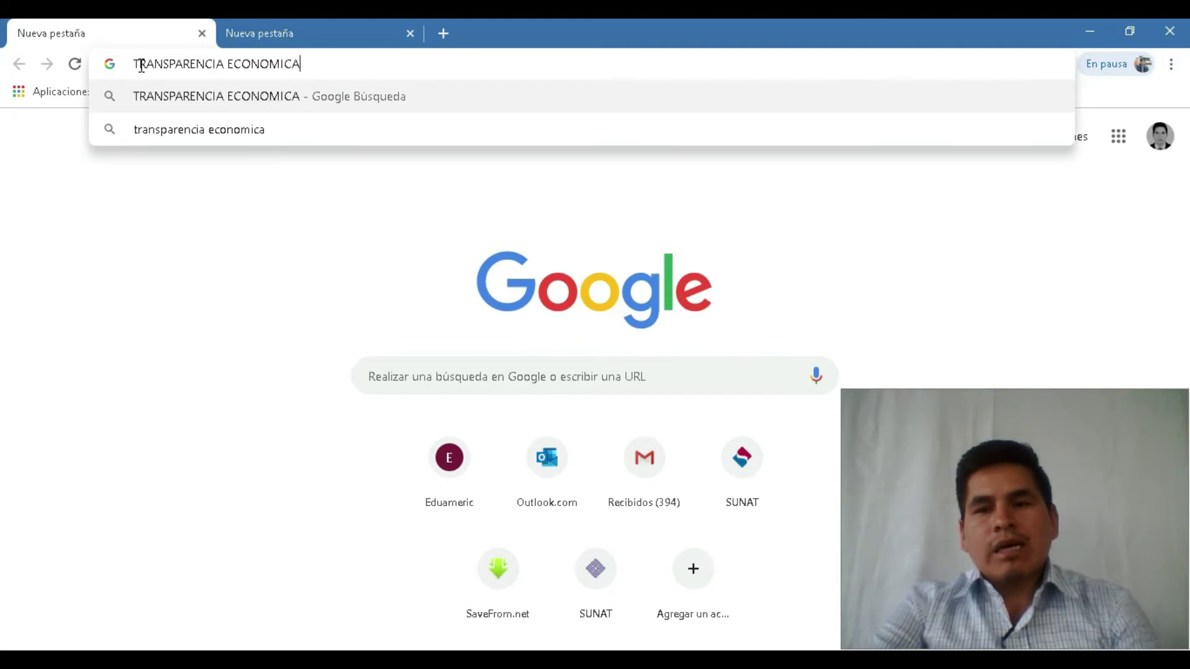
key("Return")
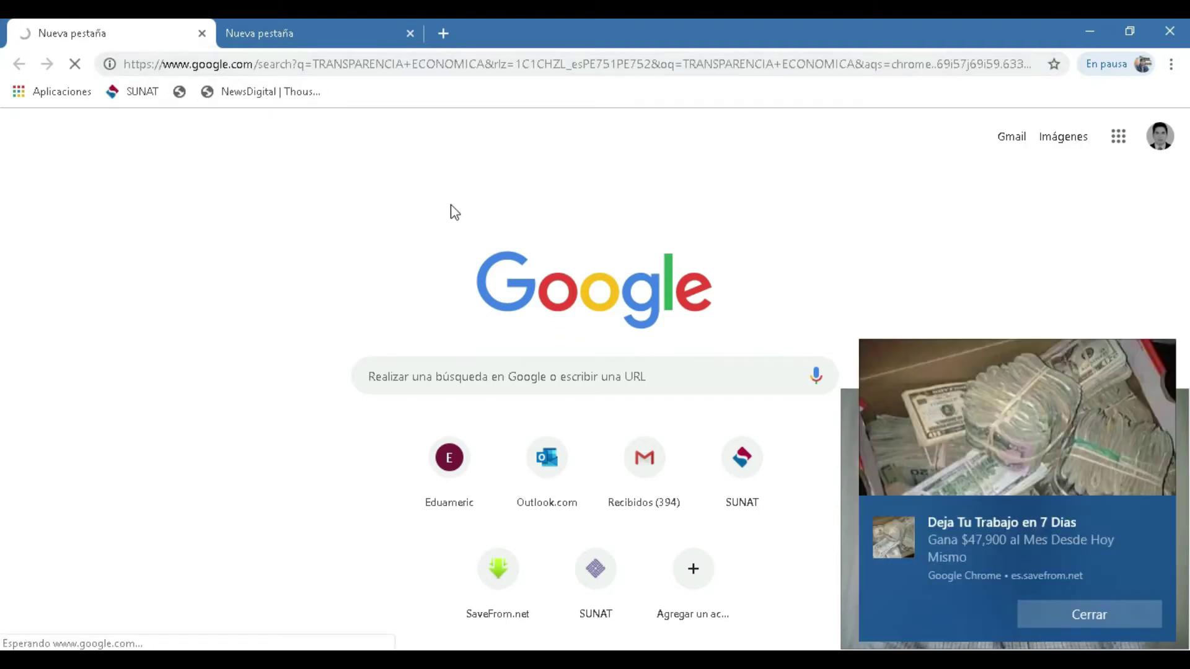
left_click(1142, 622)
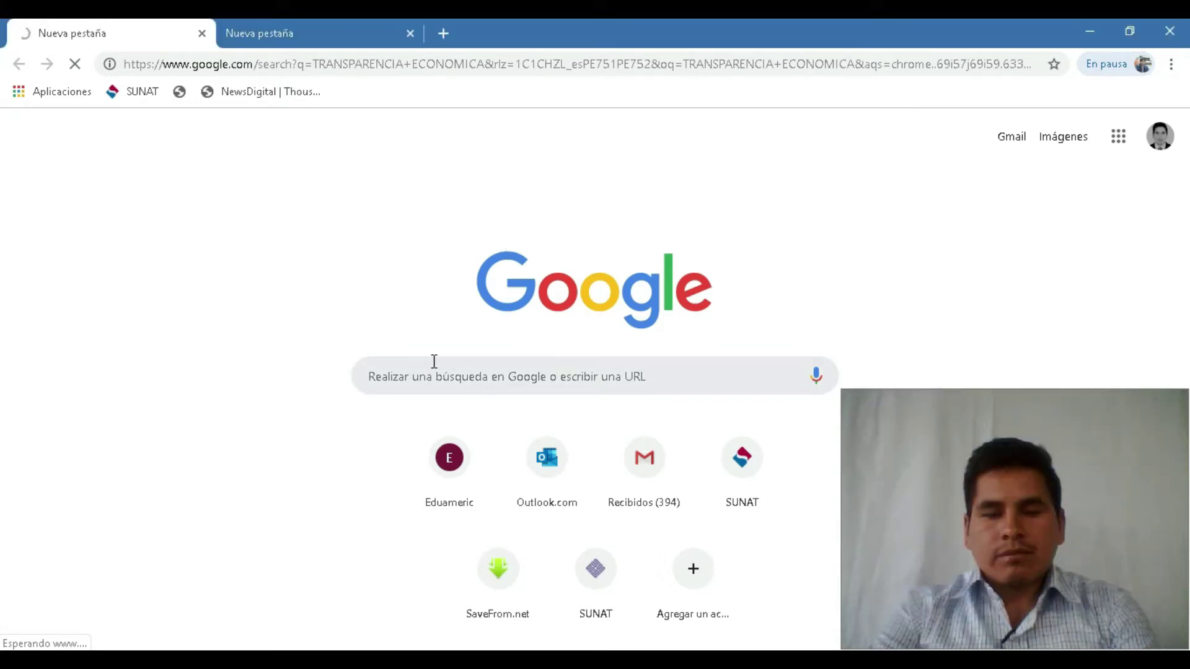
left_click(414, 382)
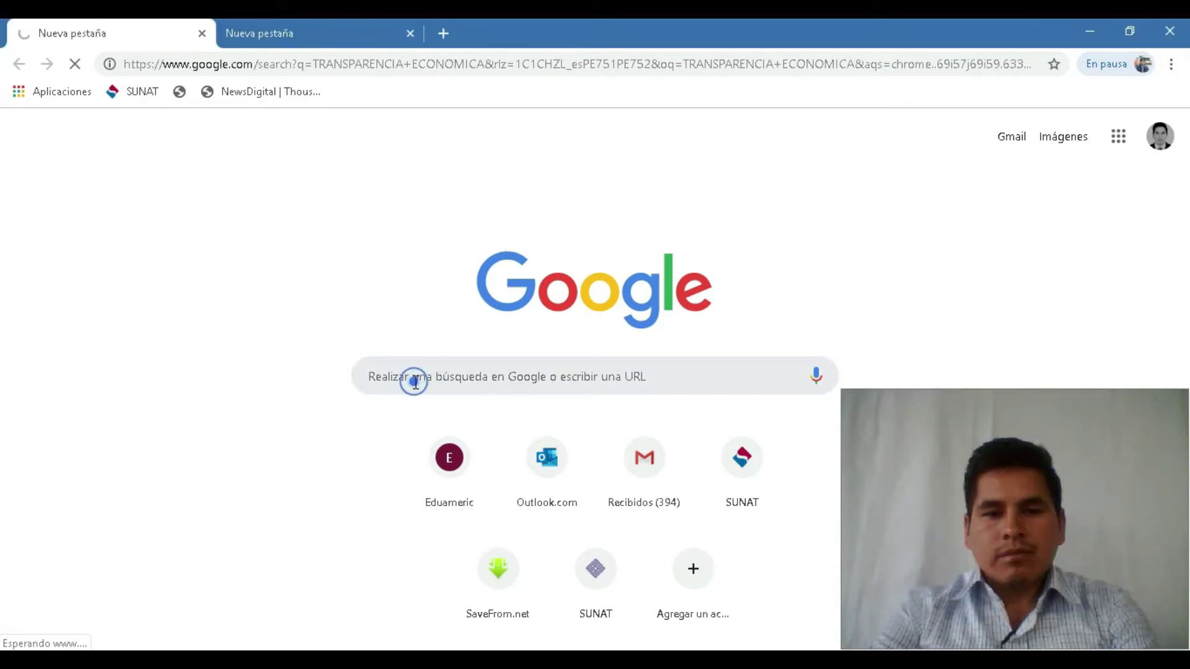
left_click(279, 29)
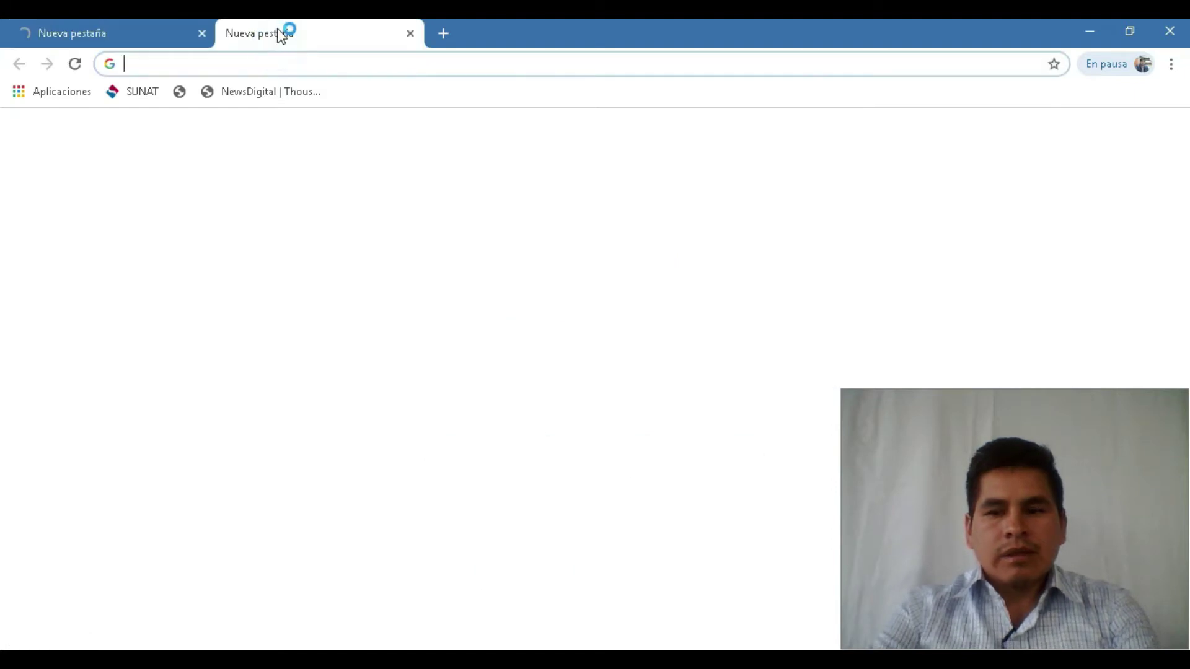
left_click(96, 31)
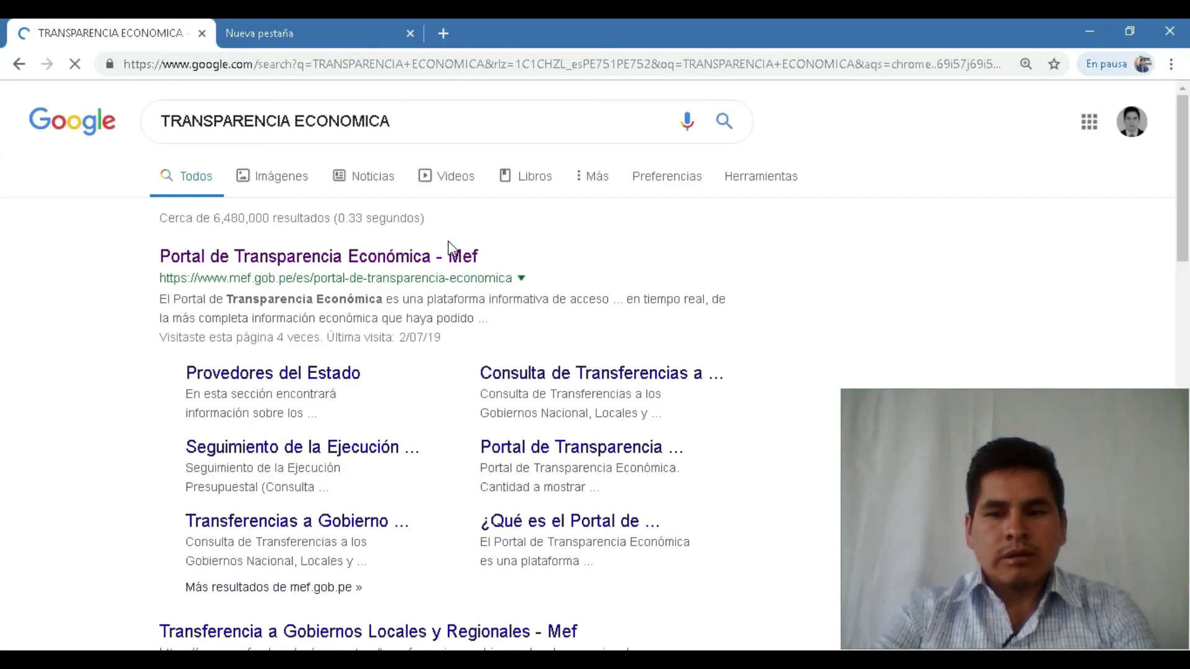
- Open the MEF's Portal de Transparencia Económica from the results and launch its "Consultar el Gasto diario" query
left_click(301, 263)
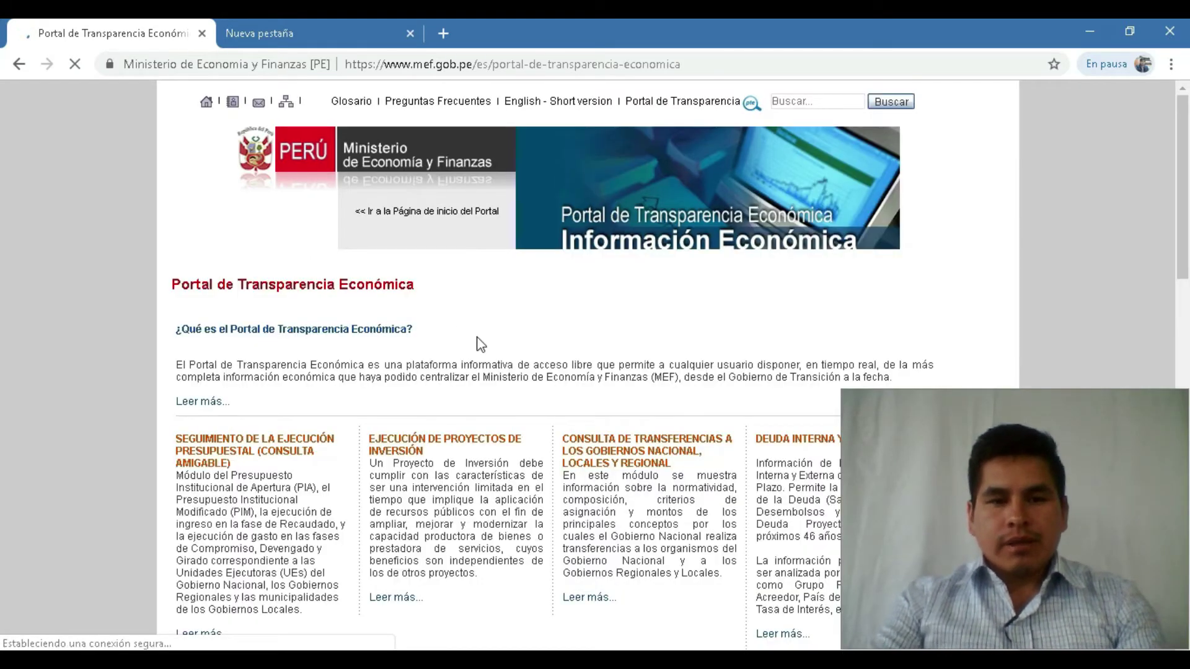
scroll(481, 345, "down", 10)
scroll(484, 345, "up", 6)
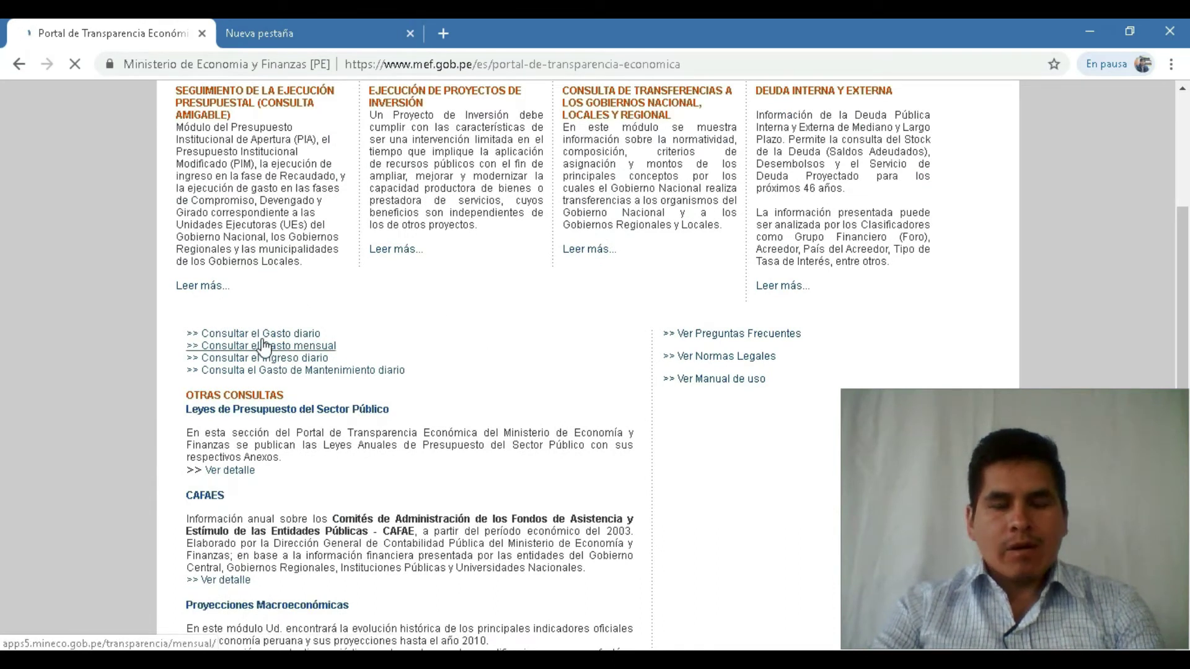
left_click(260, 338)
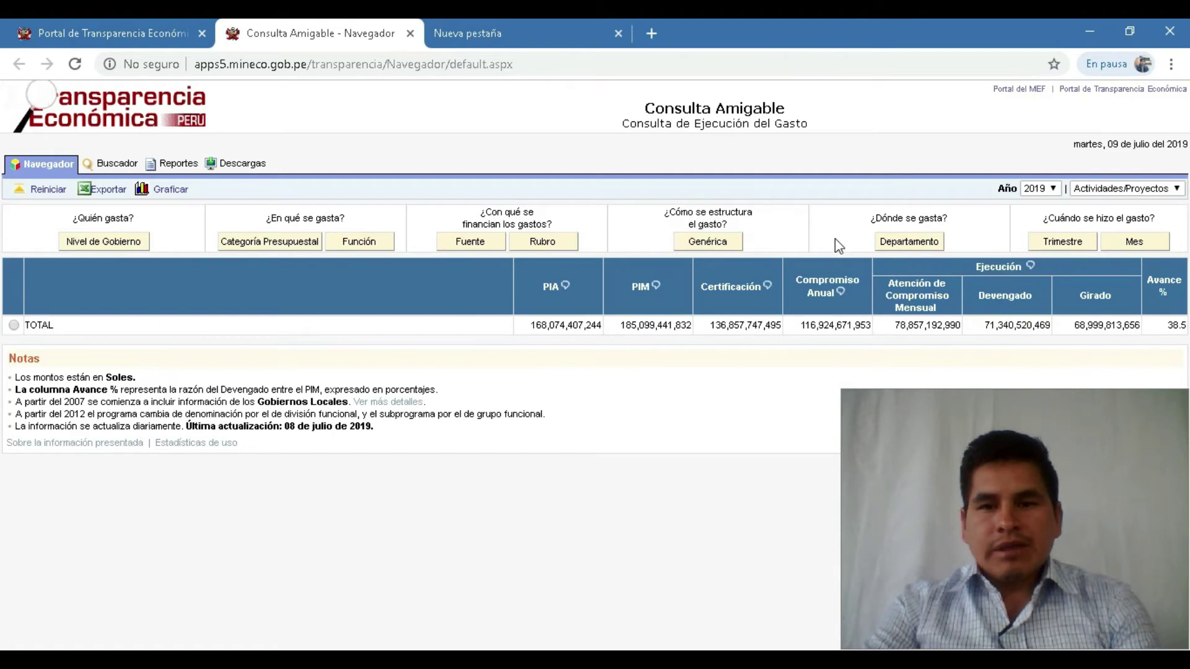
- Break down the 2019 total by government level to Gobiernos Locales and Municipalidades, listing the latter by Departamento
left_click(14, 326)
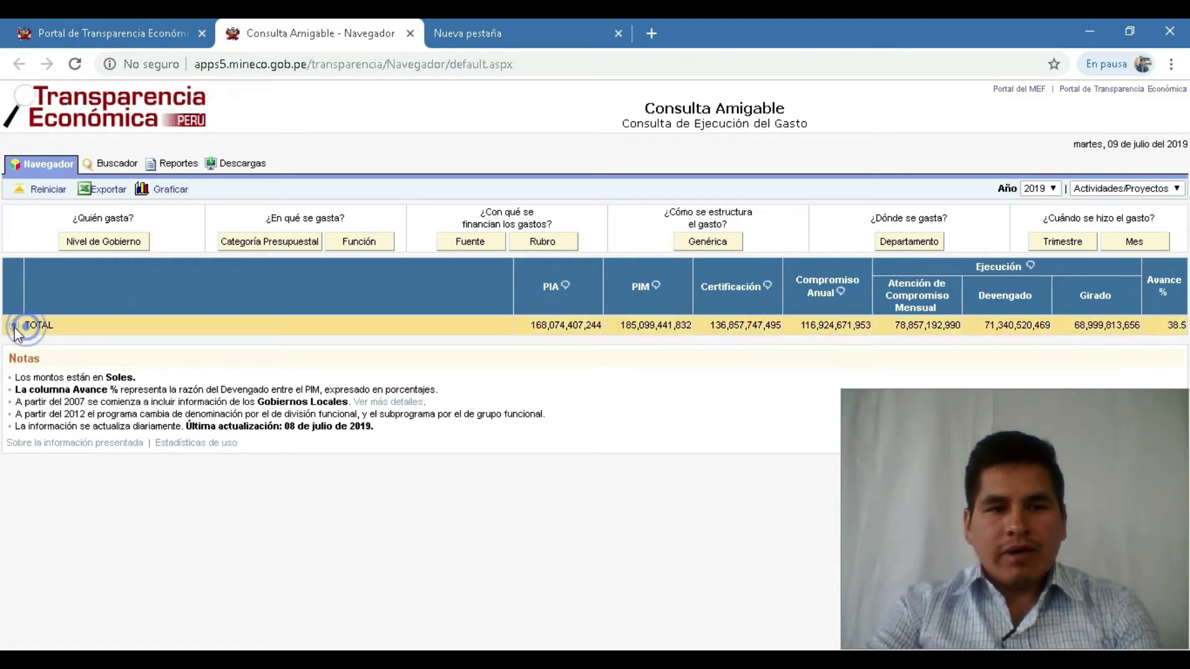
left_click(99, 241)
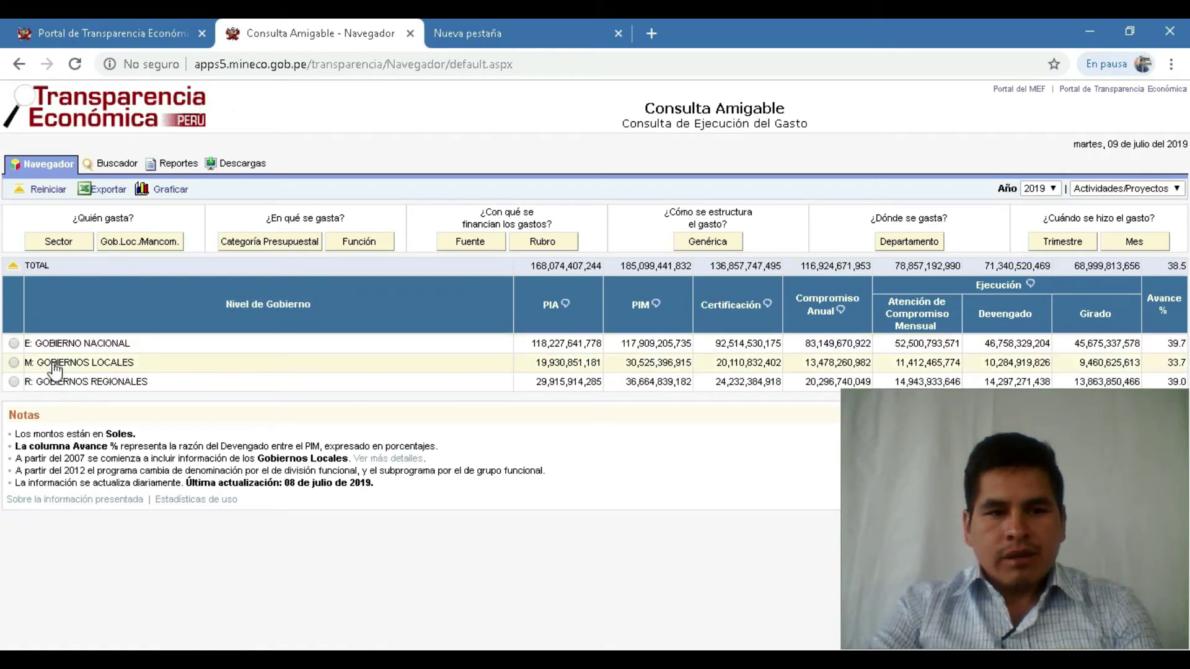
left_click(55, 368)
left_click(119, 242)
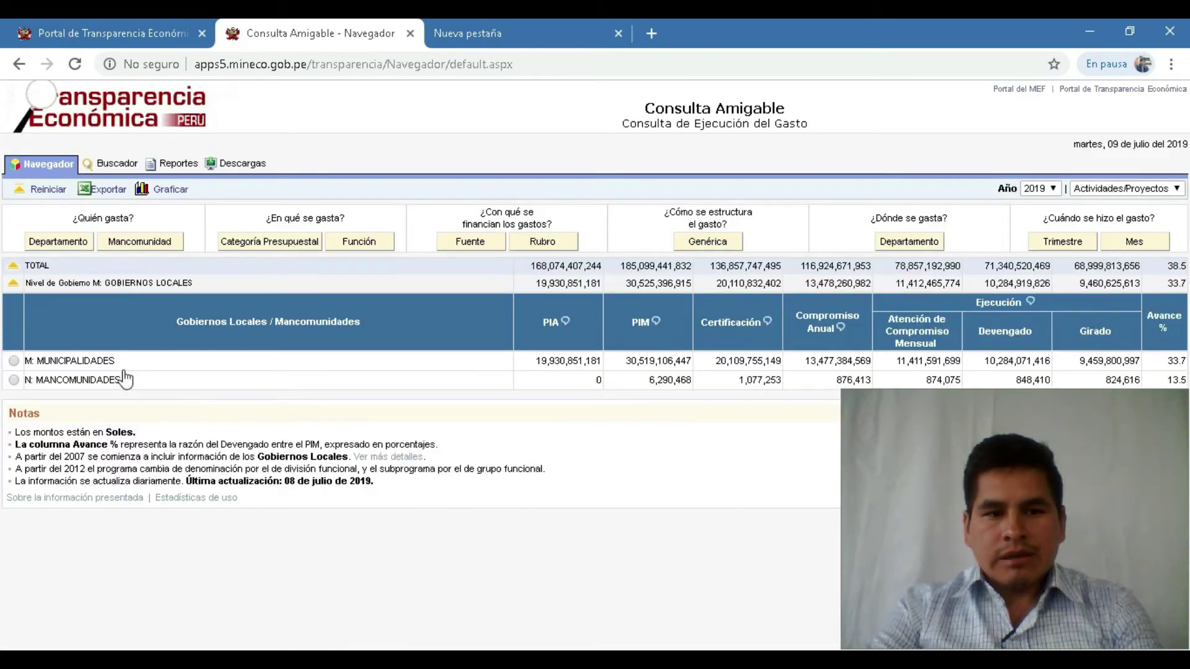
left_click(97, 360)
left_click(111, 242)
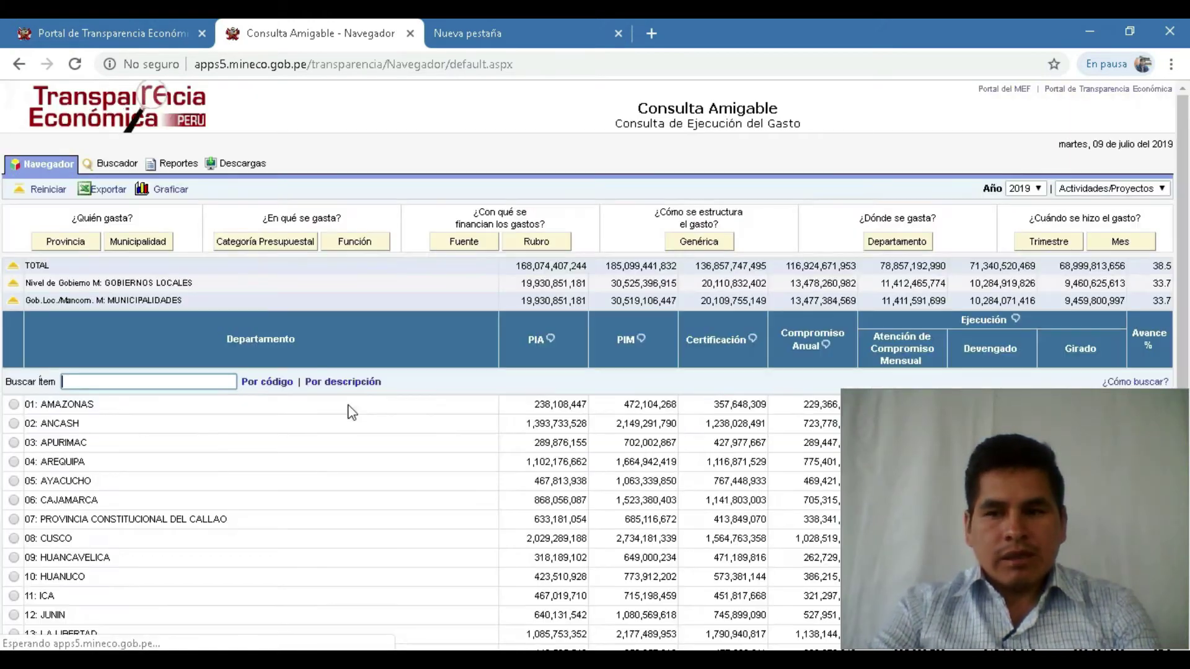
- Drill into the Lima department and its Lima province to list the spending by Municipalidad
scroll(351, 409, "down", 4)
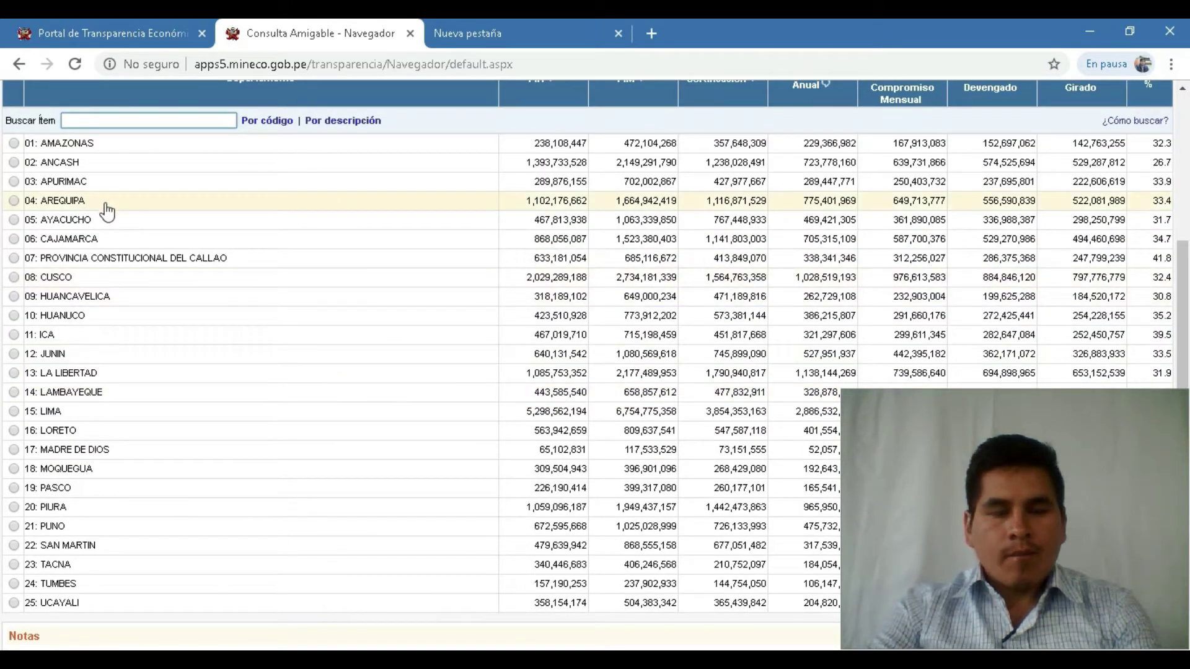
scroll(233, 374, "down", 2)
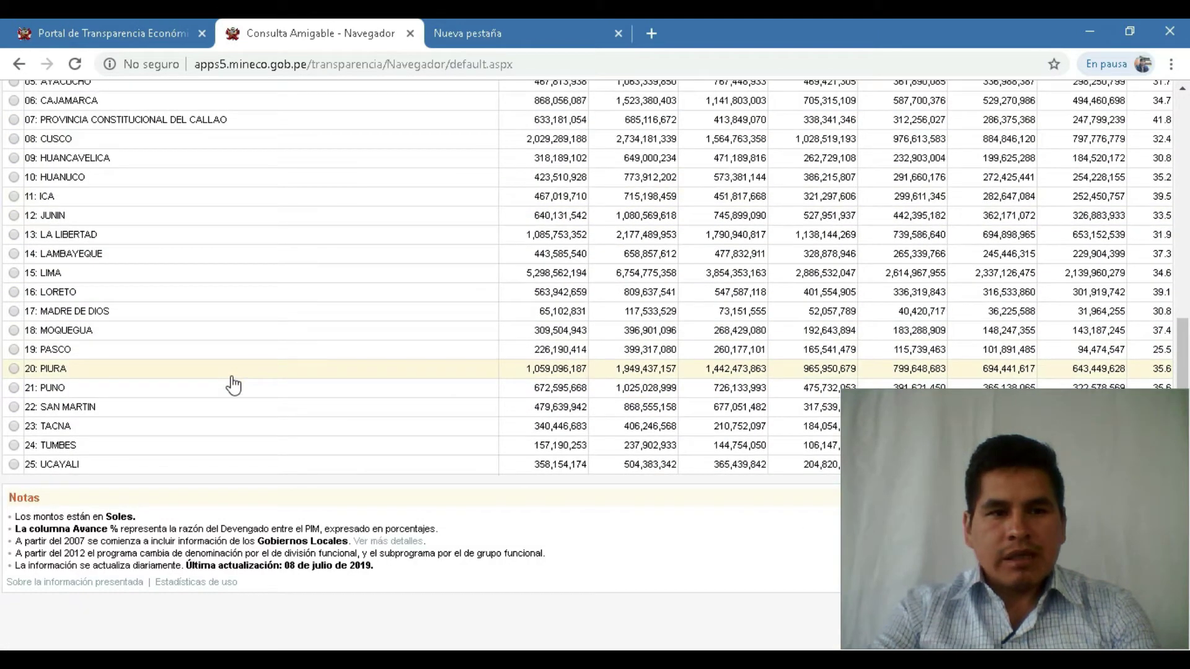
left_click(47, 277)
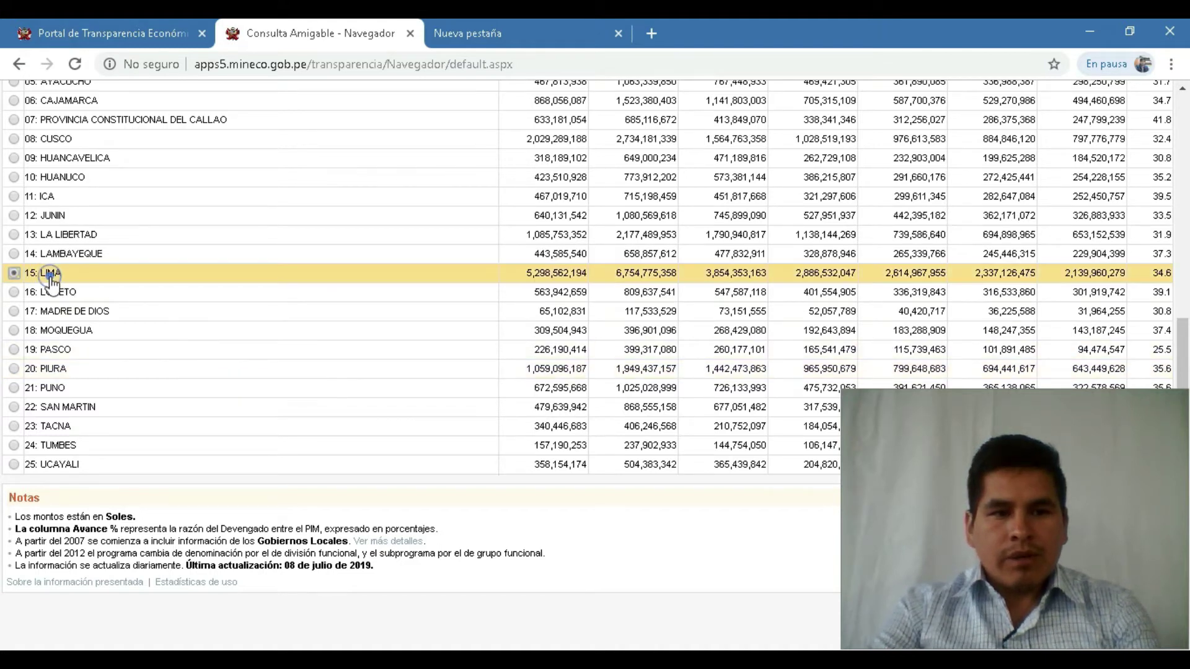
scroll(129, 230, "up", 4)
left_click(64, 103)
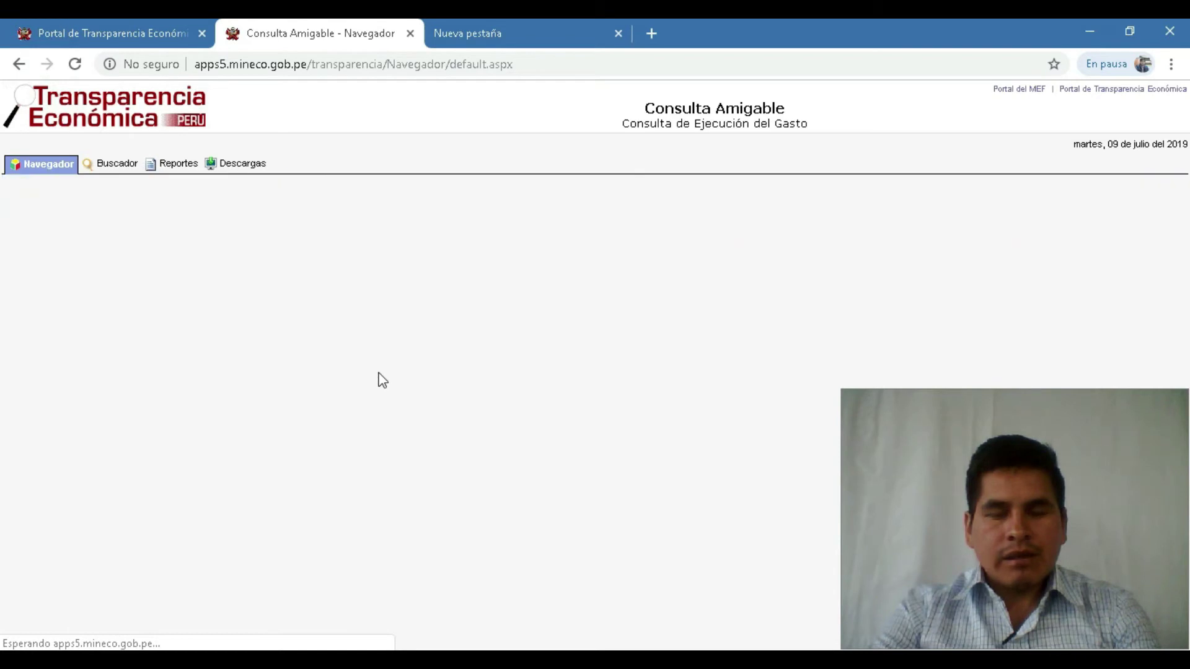
scroll(316, 409, "down", 2)
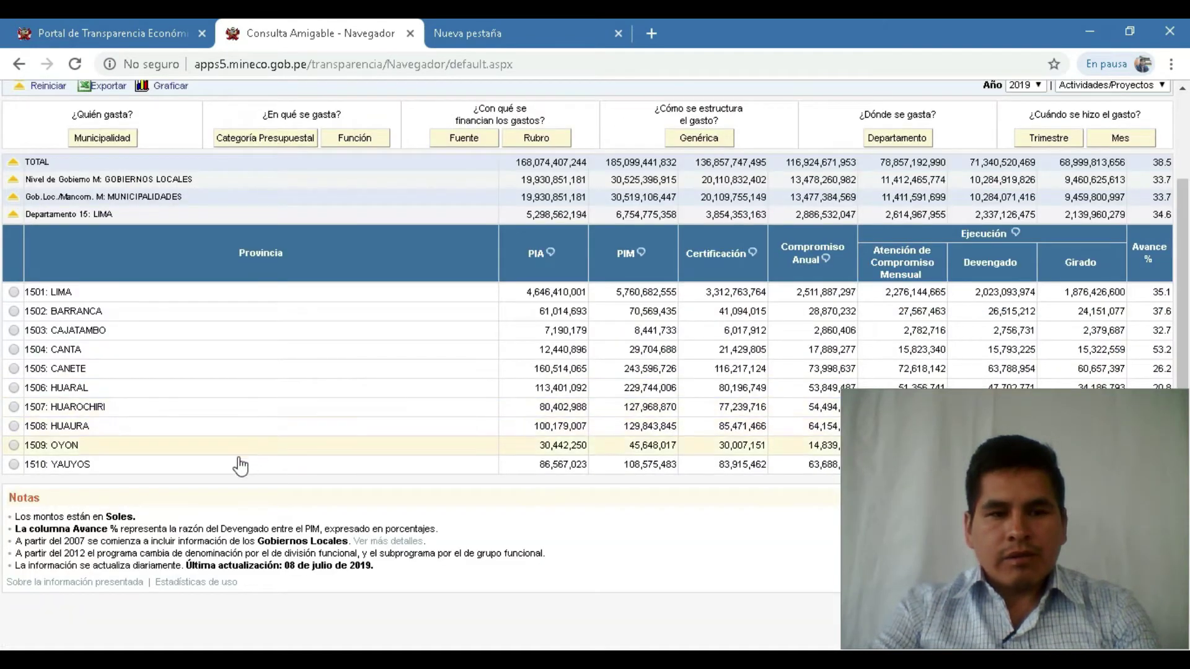
left_click(69, 292)
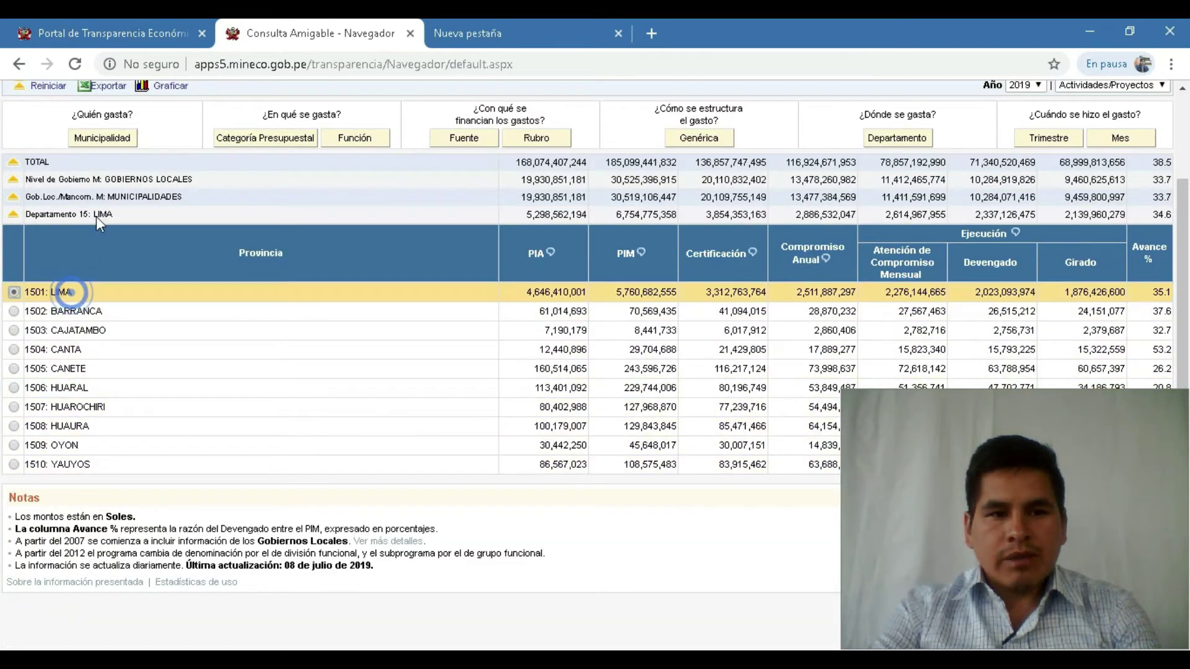
left_click(103, 137)
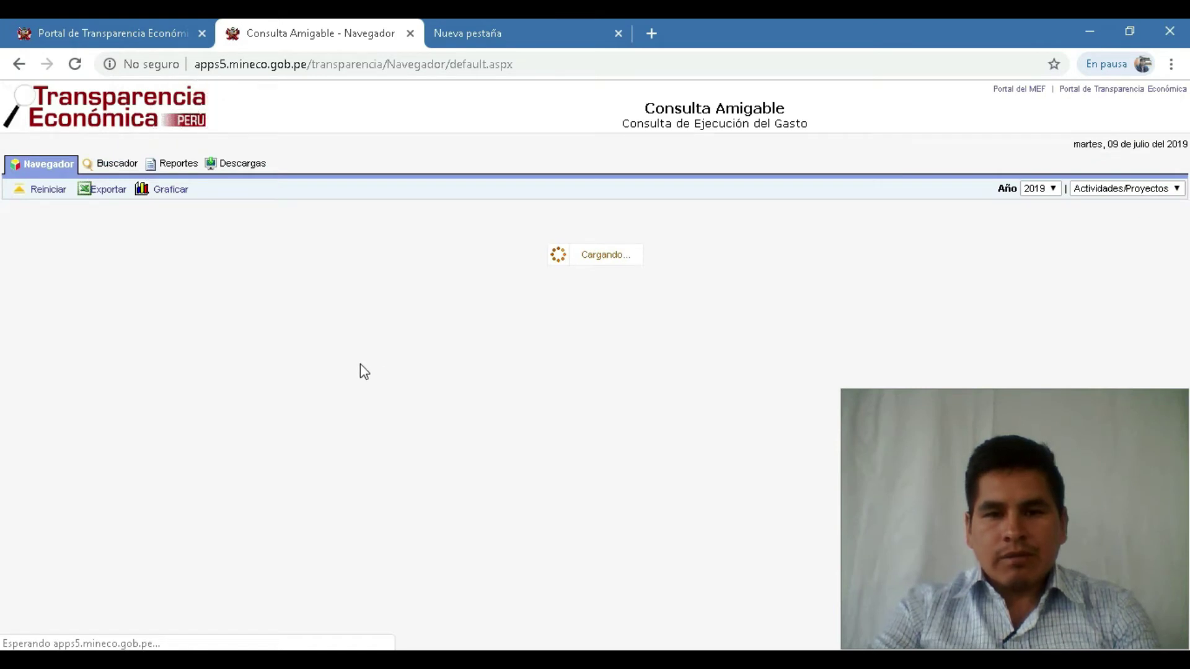
- Select Municipalidad Distrital de Breña and compare its execution figures and Avance % with the other municipalities
scroll(360, 372, "down", 5)
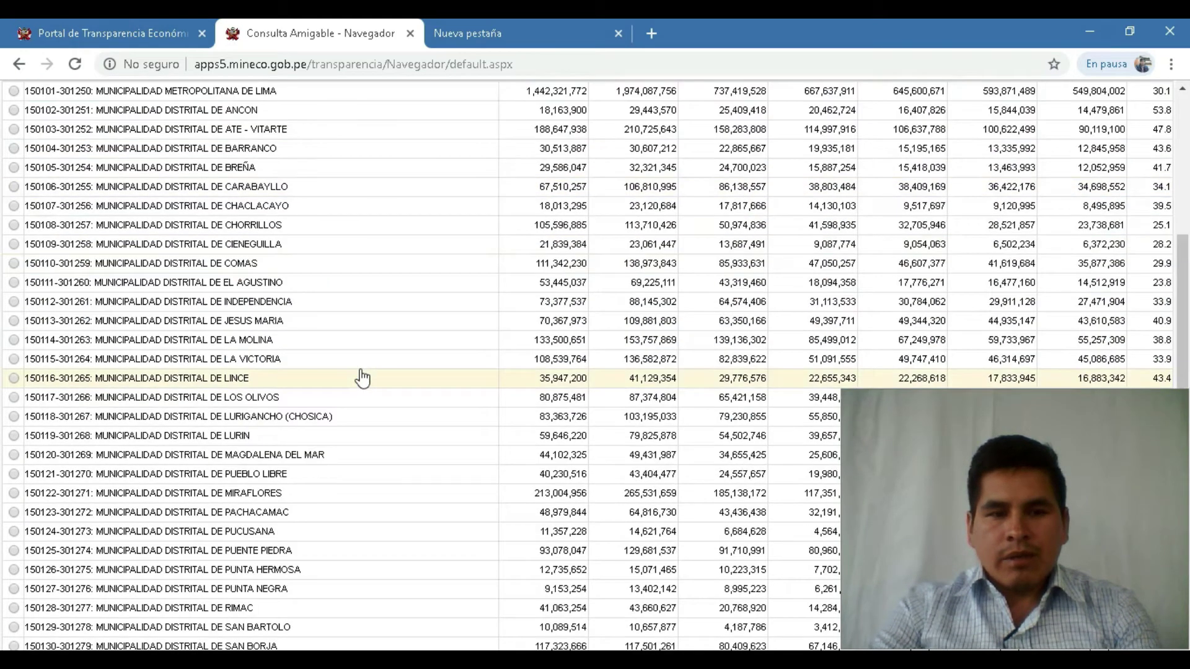
left_click(231, 168)
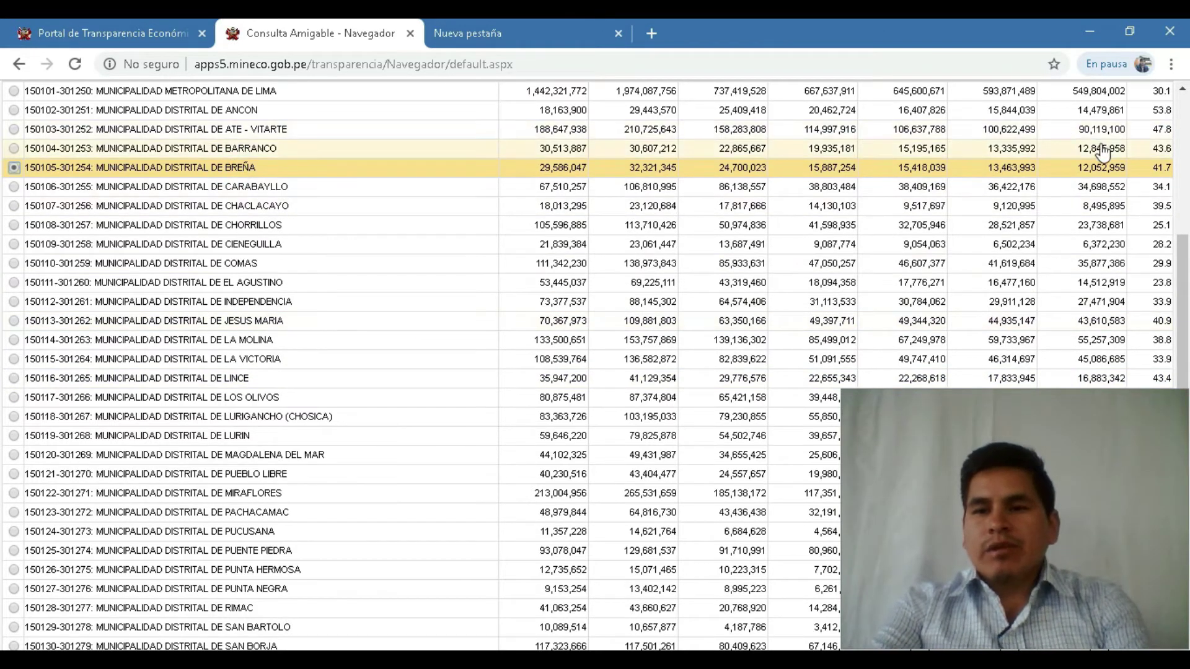
scroll(1158, 174, "up", 4)
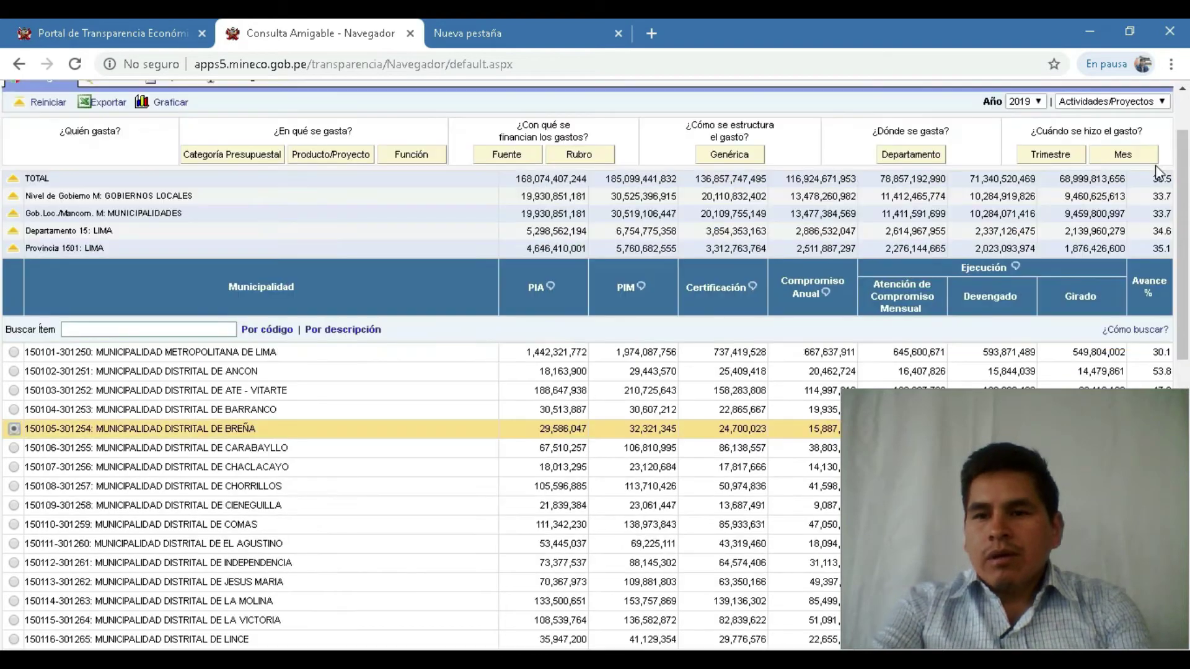
scroll(1156, 177, "down", 1)
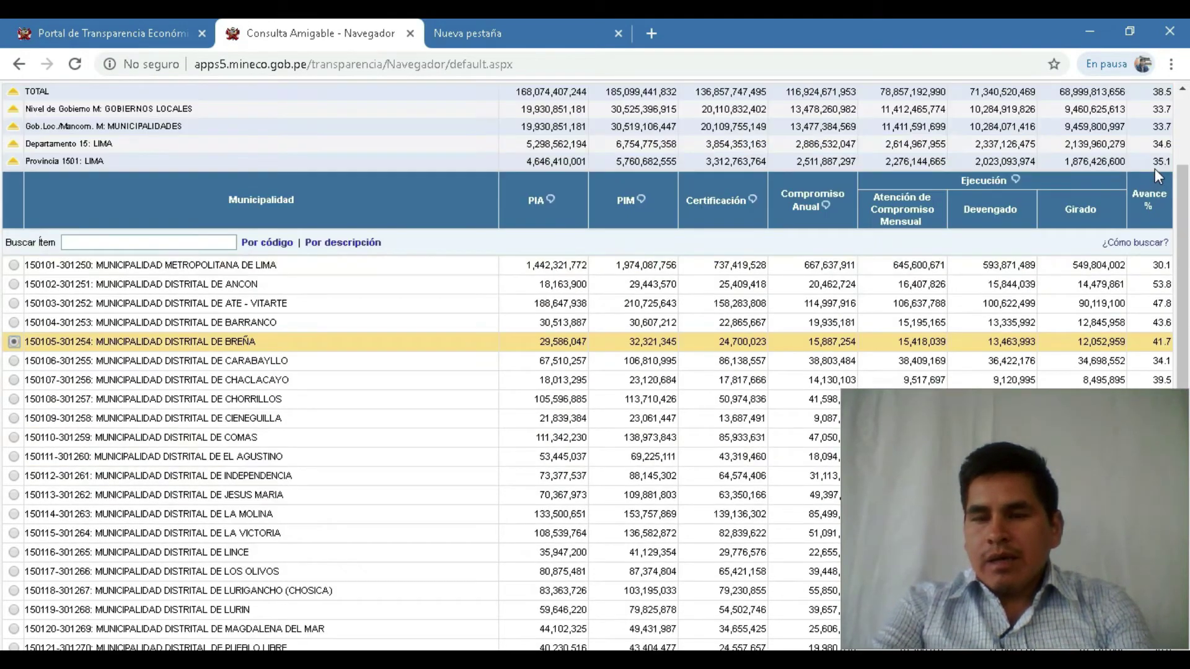
scroll(1157, 177, "up", 3)
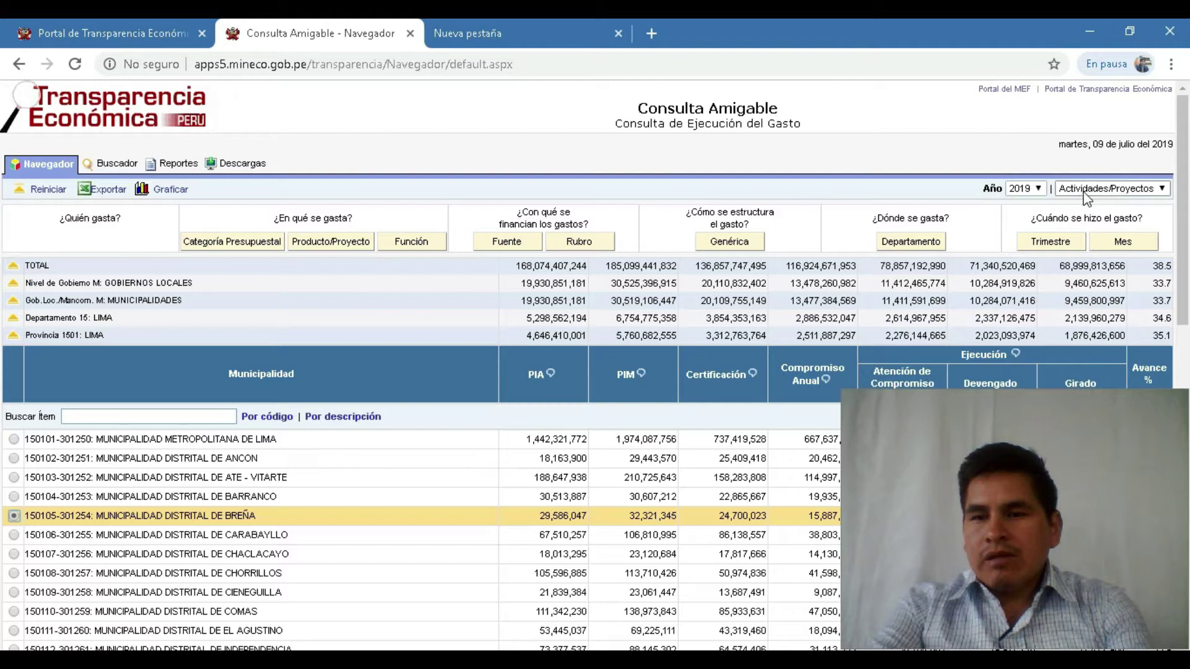
scroll(1059, 229, "down", 5)
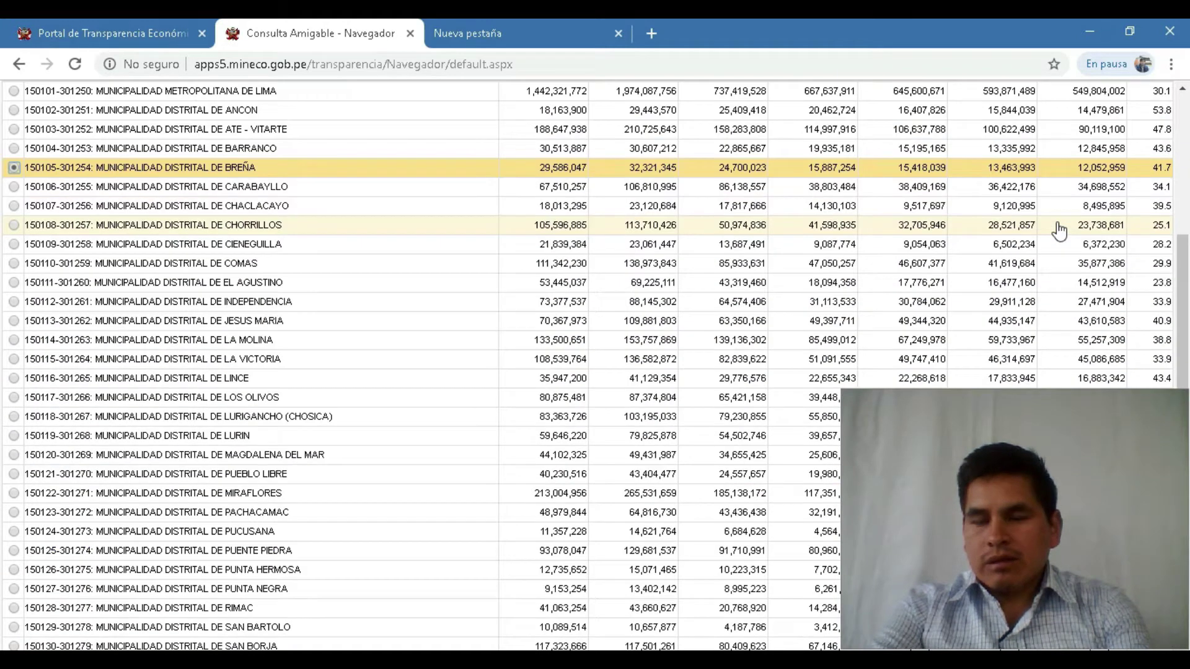
scroll(970, 227, "up", 1)
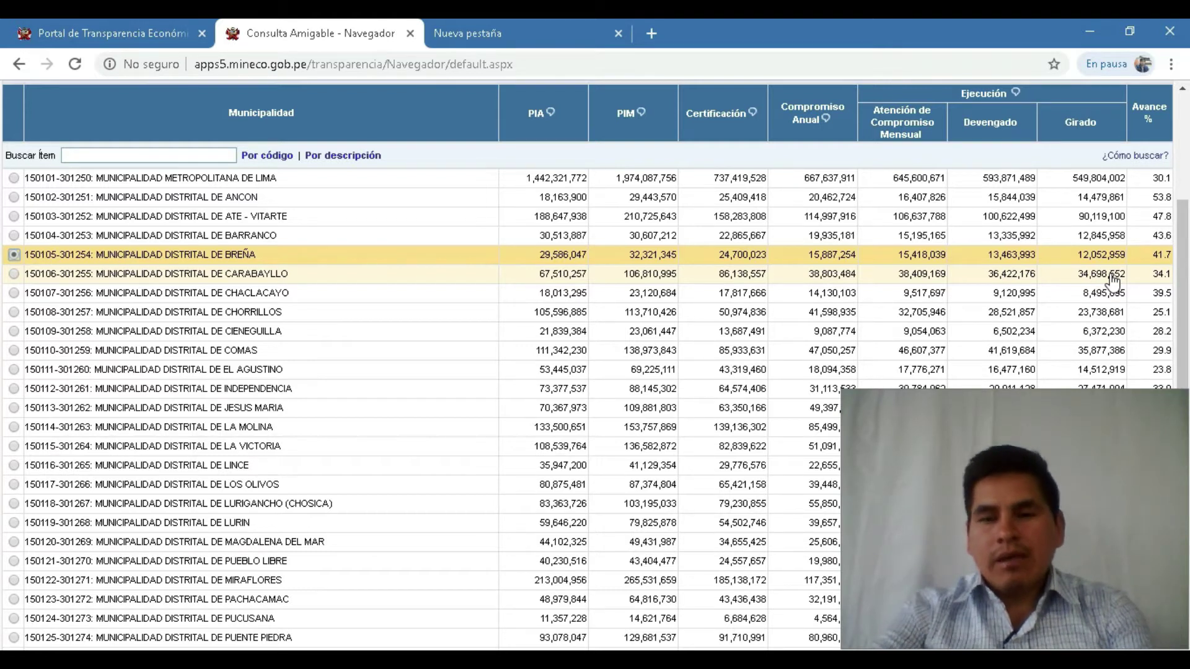
- Restrict the 2019 spending query to projects only (Sólo Proyectos)
scroll(1119, 214, "up", 3)
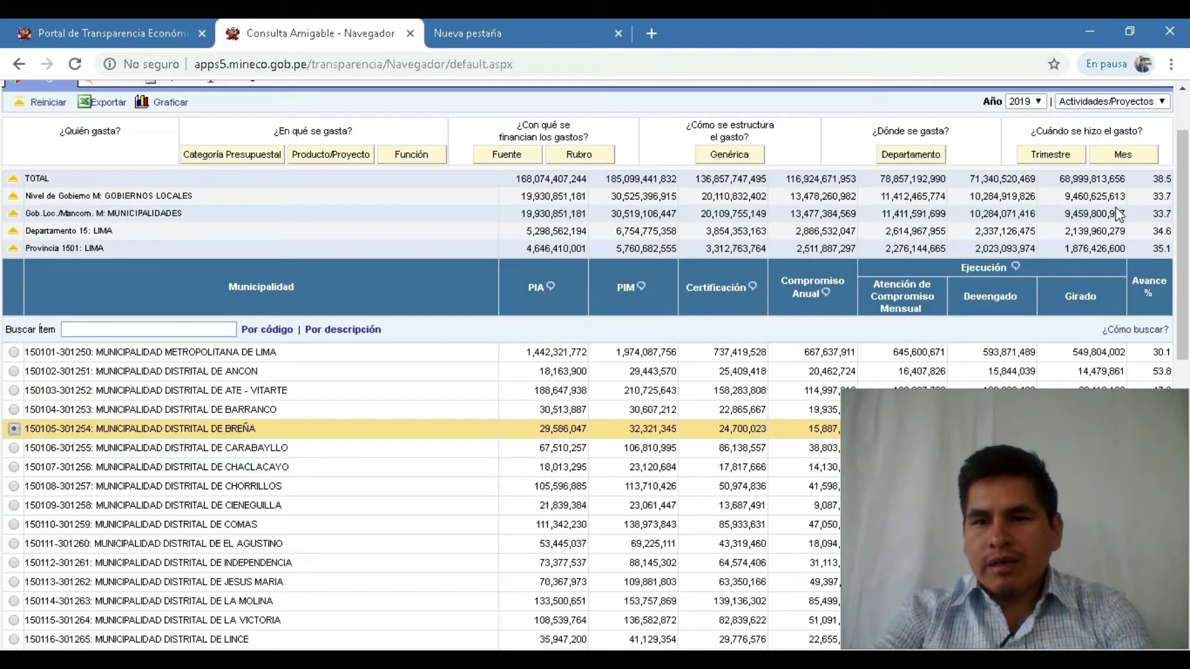
scroll(1162, 158, "up", 2)
left_click(1161, 192)
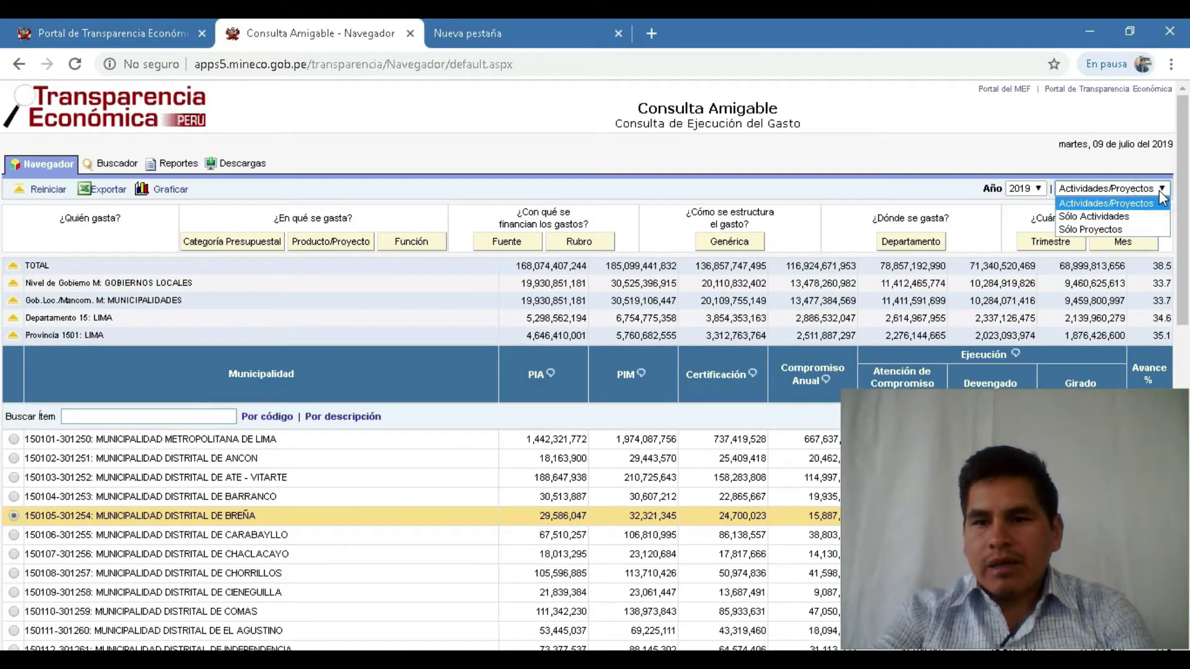
left_click(1085, 230)
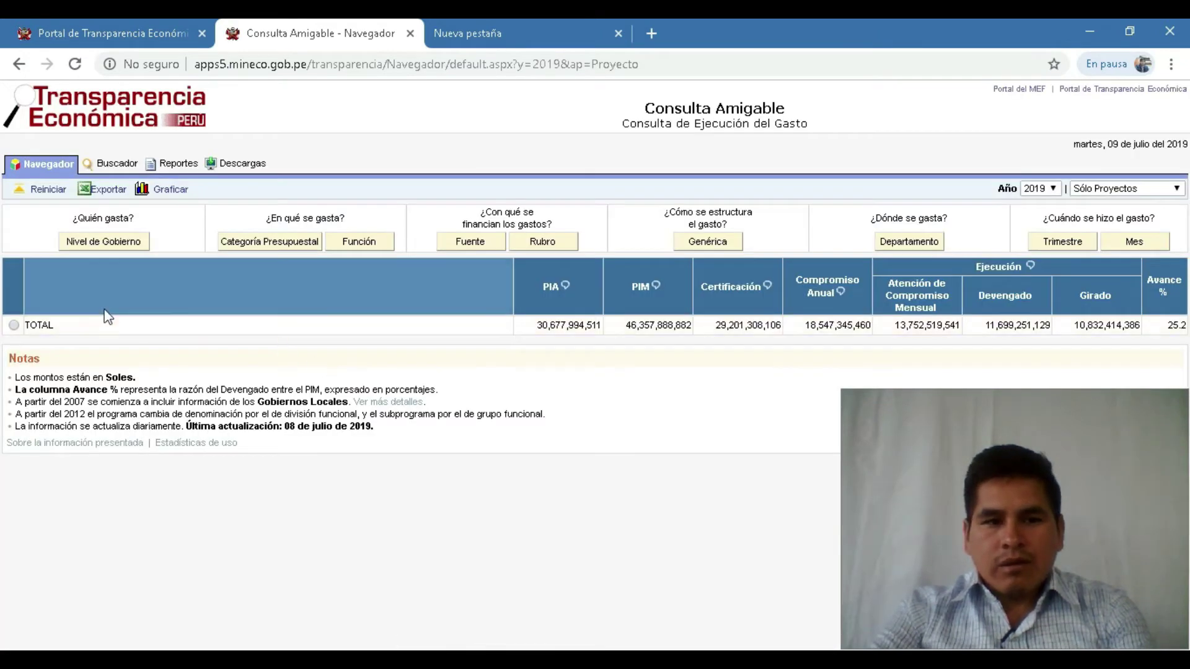
- Break down the projects-only 2019 total to Gobiernos Locales and Municipalidades, listing the spending by Departamento
left_click(17, 324)
left_click(96, 242)
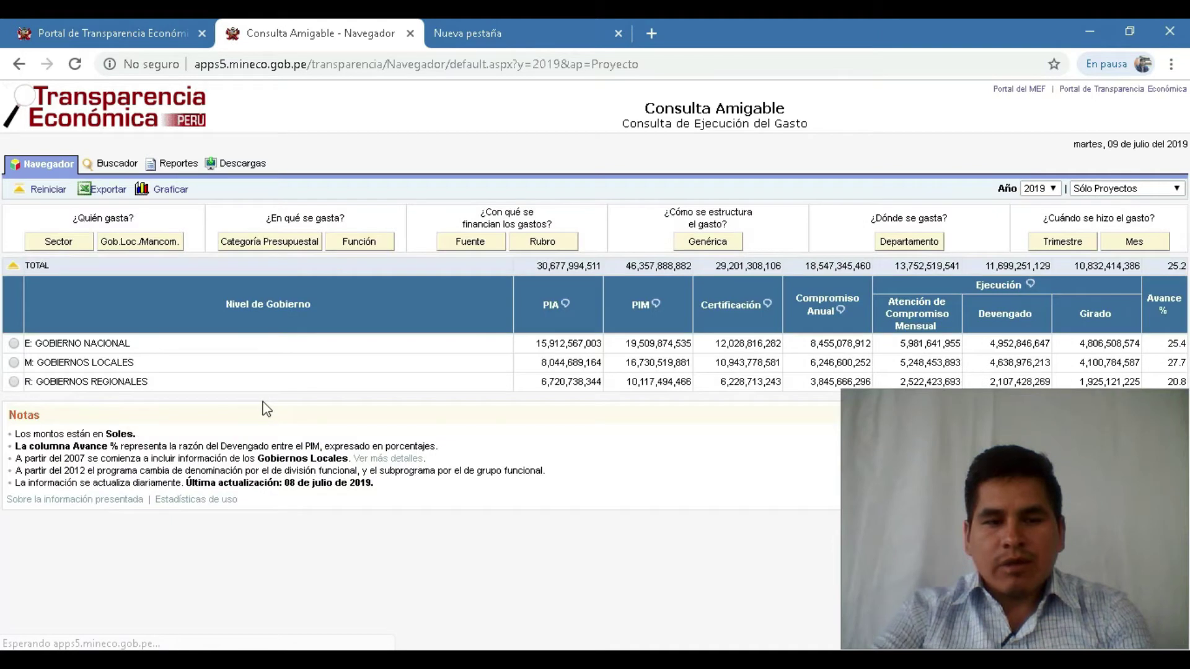
left_click(93, 363)
left_click(108, 243)
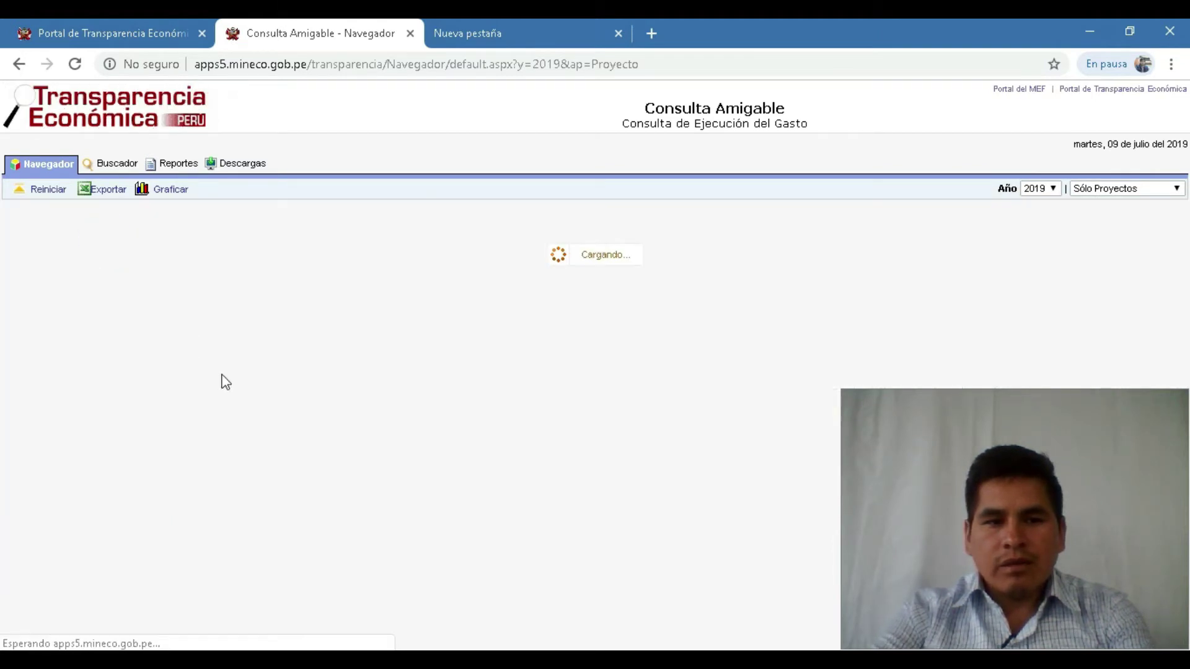
left_click(79, 362)
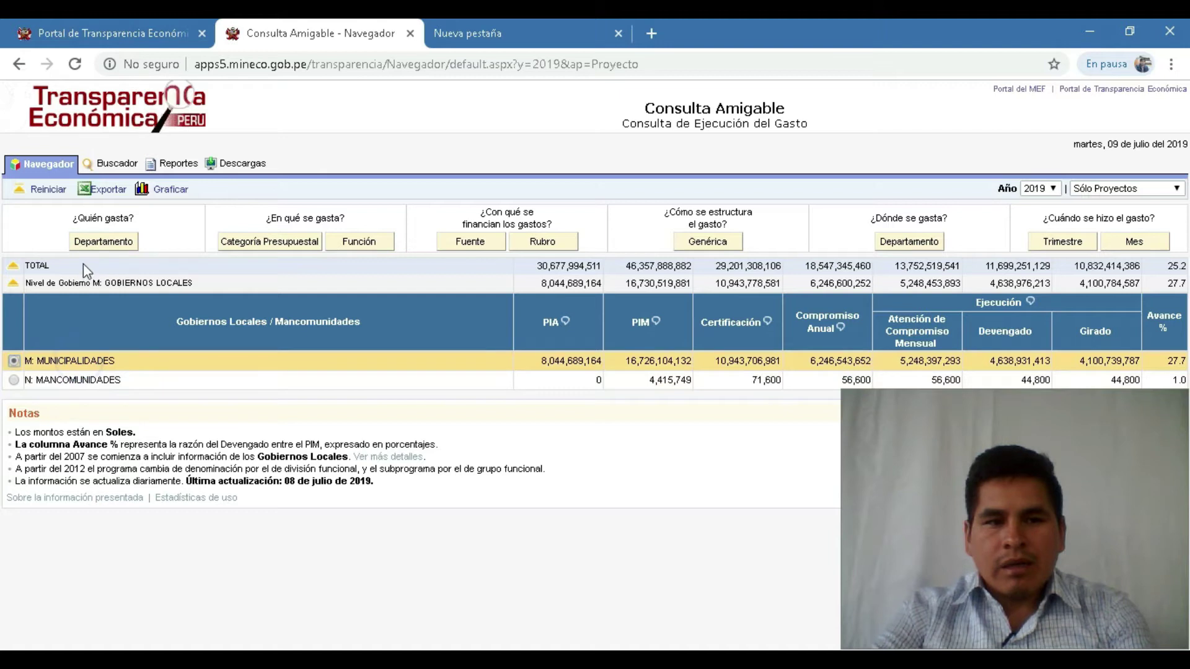
left_click(93, 243)
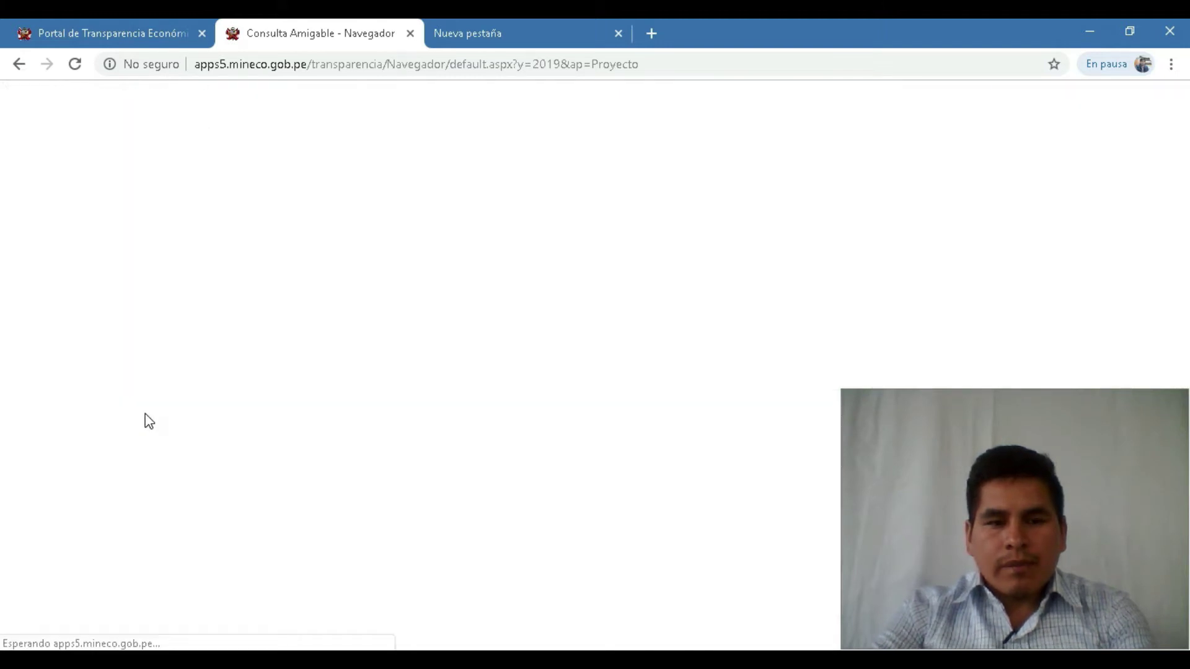
- Drill the projects-only query into the Lima department and its Lima province to list the spending by Municipalidad
scroll(146, 446, "down", 7)
scroll(141, 441, "up", 3)
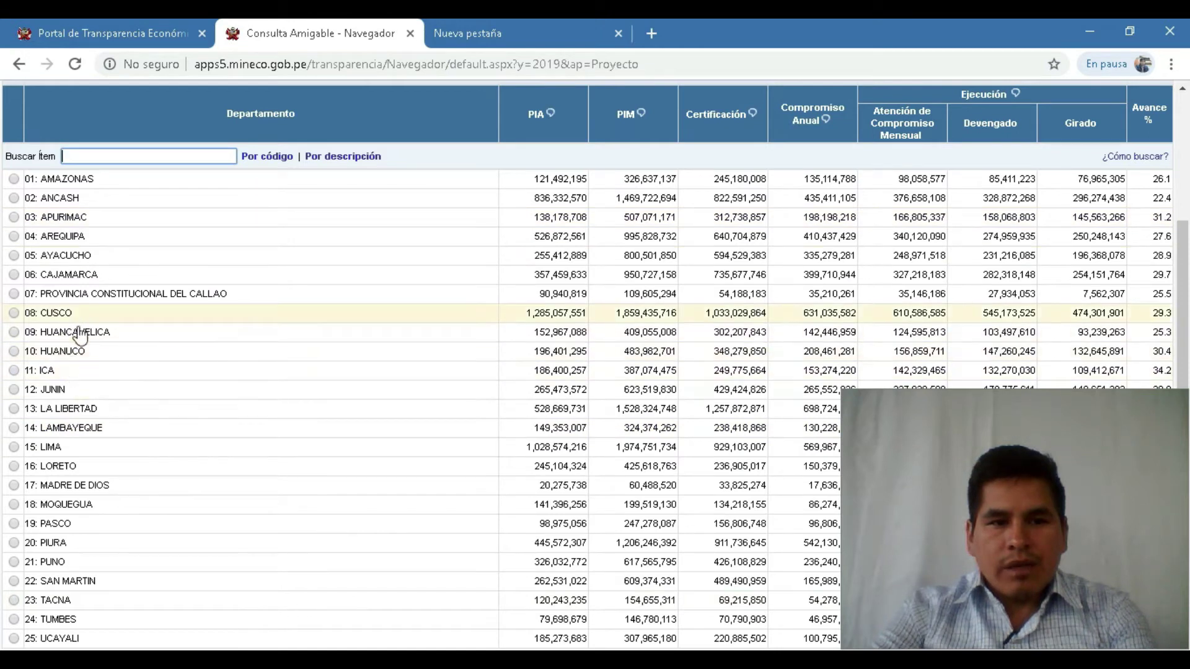
scroll(62, 456, "up", 4)
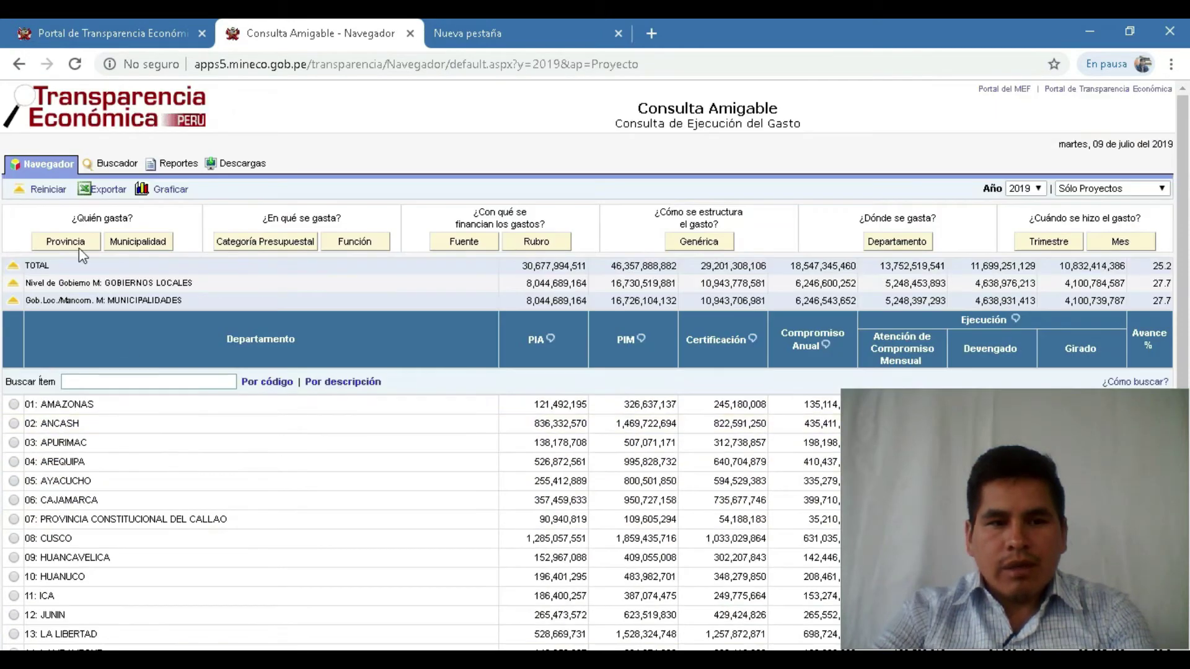
left_click(57, 244)
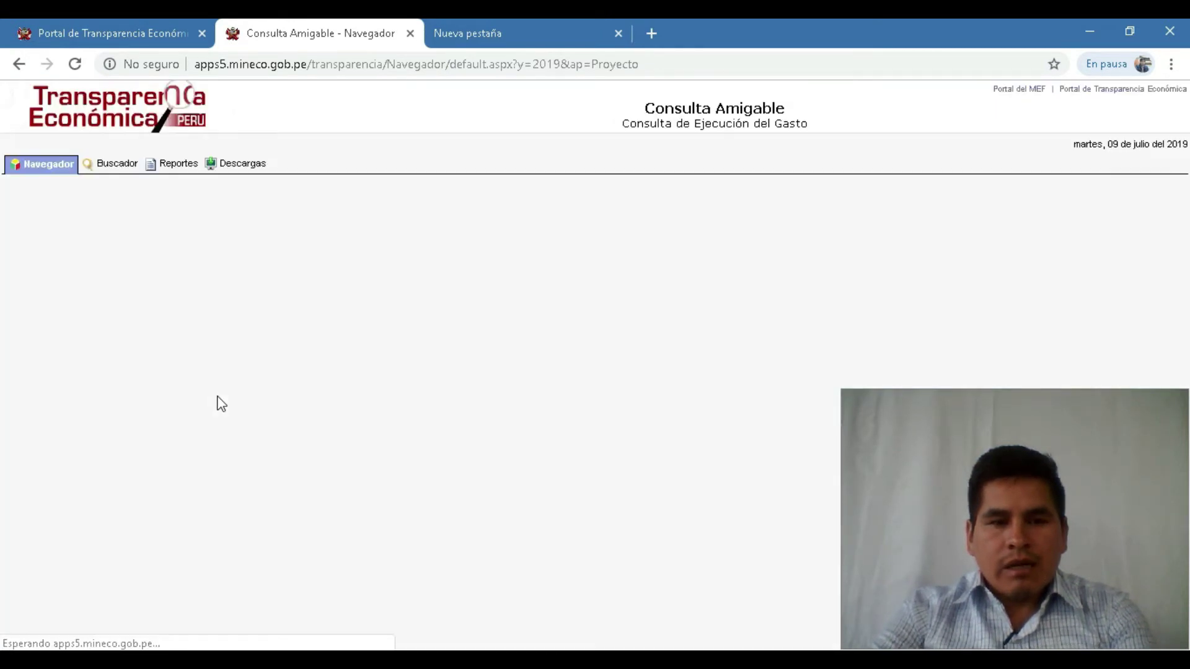
left_click(74, 403)
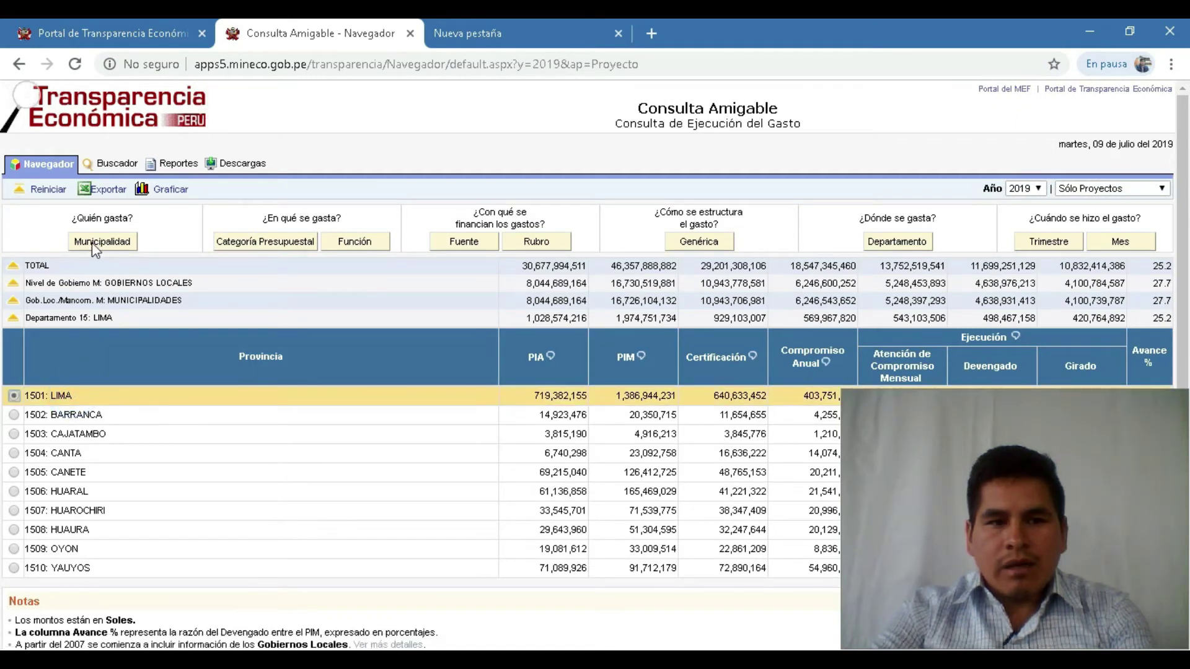
left_click(91, 243)
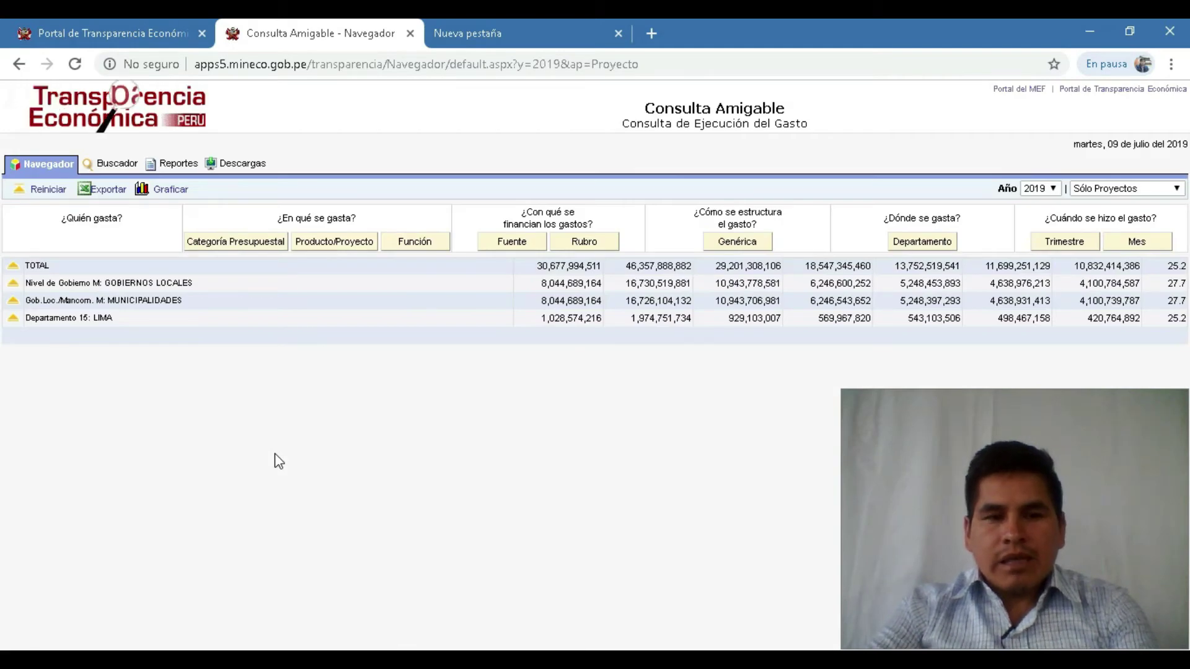
- Select Municipalidad Distrital de Breña and examine its project execution and Avance % alongside the other district municipalities
scroll(277, 462, "down", 5)
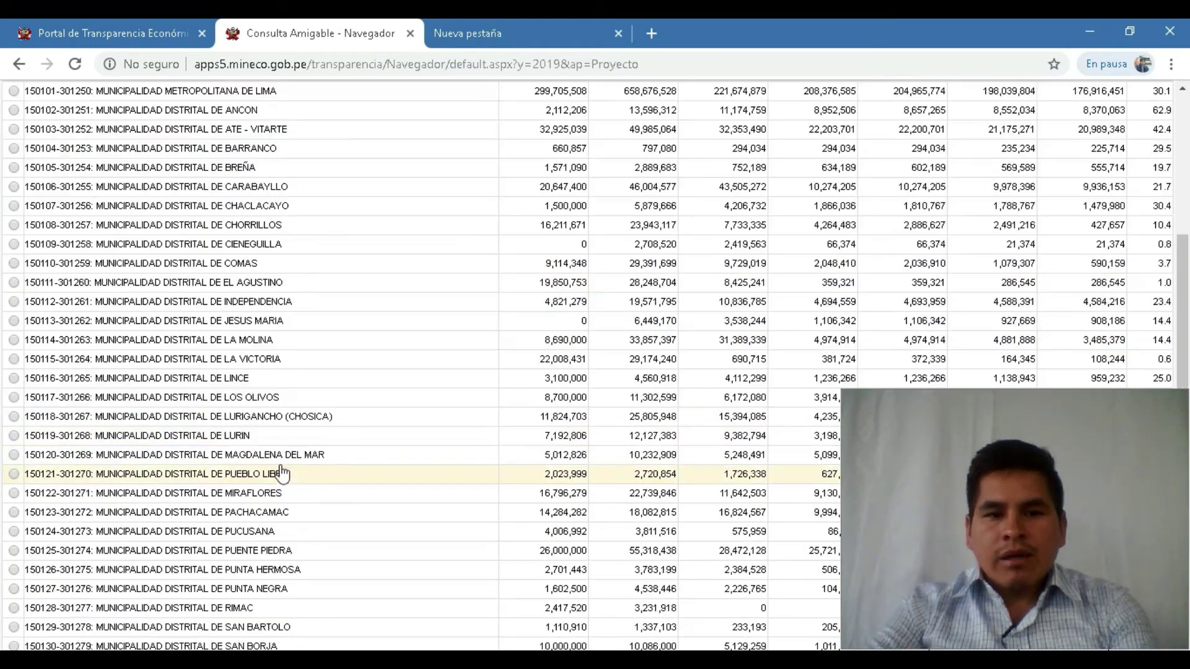
scroll(305, 452, "up", 2)
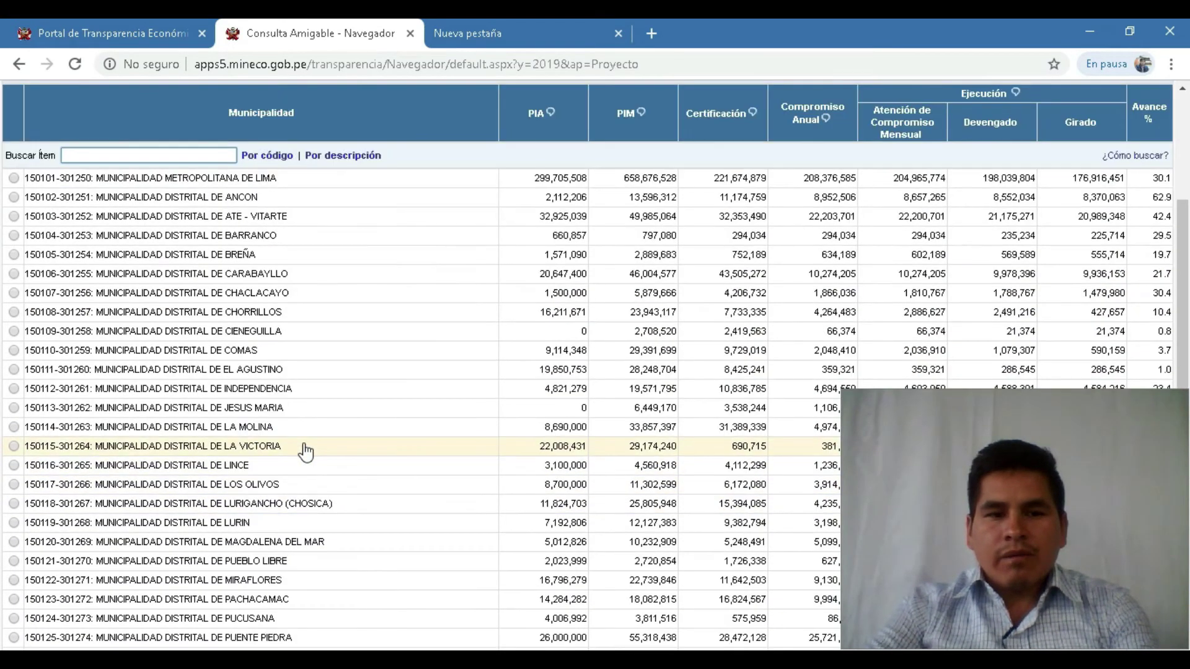
left_click(248, 256)
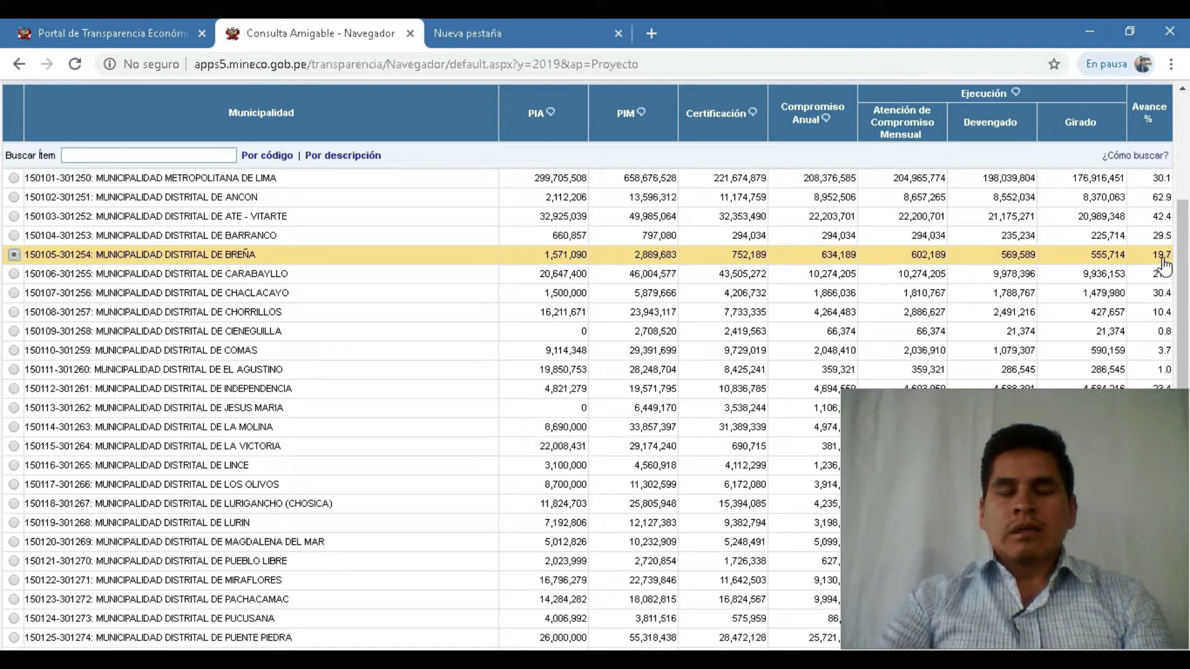
scroll(393, 326, "down", 2)
scroll(397, 327, "up", 5)
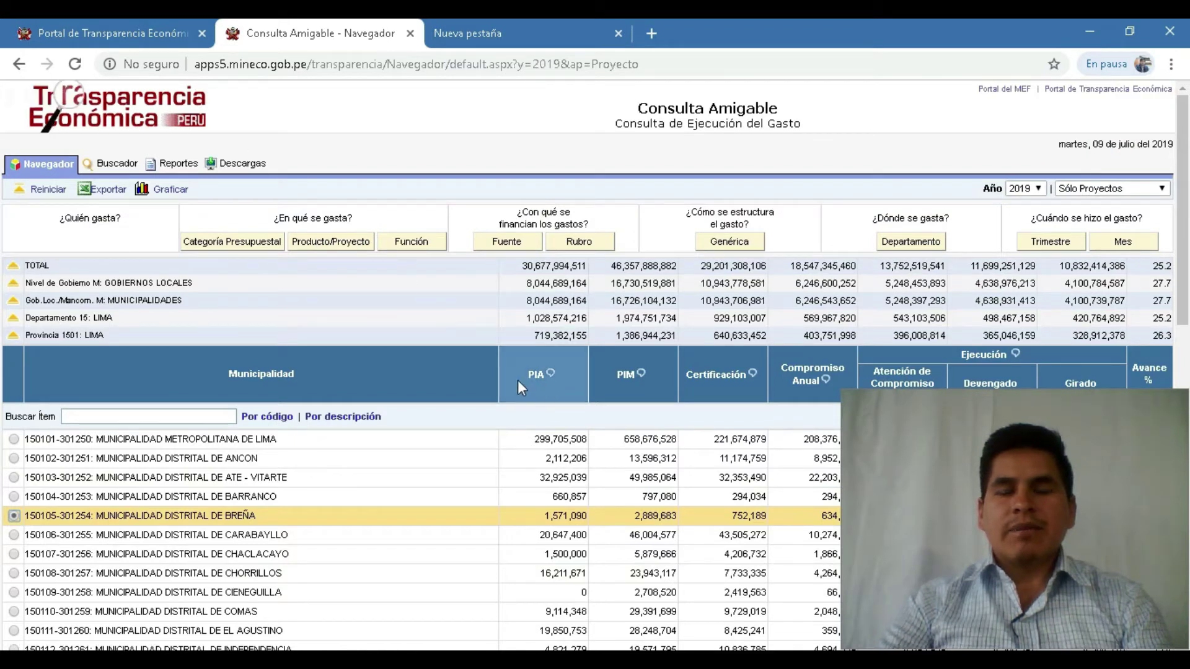
scroll(519, 380, "down", 7)
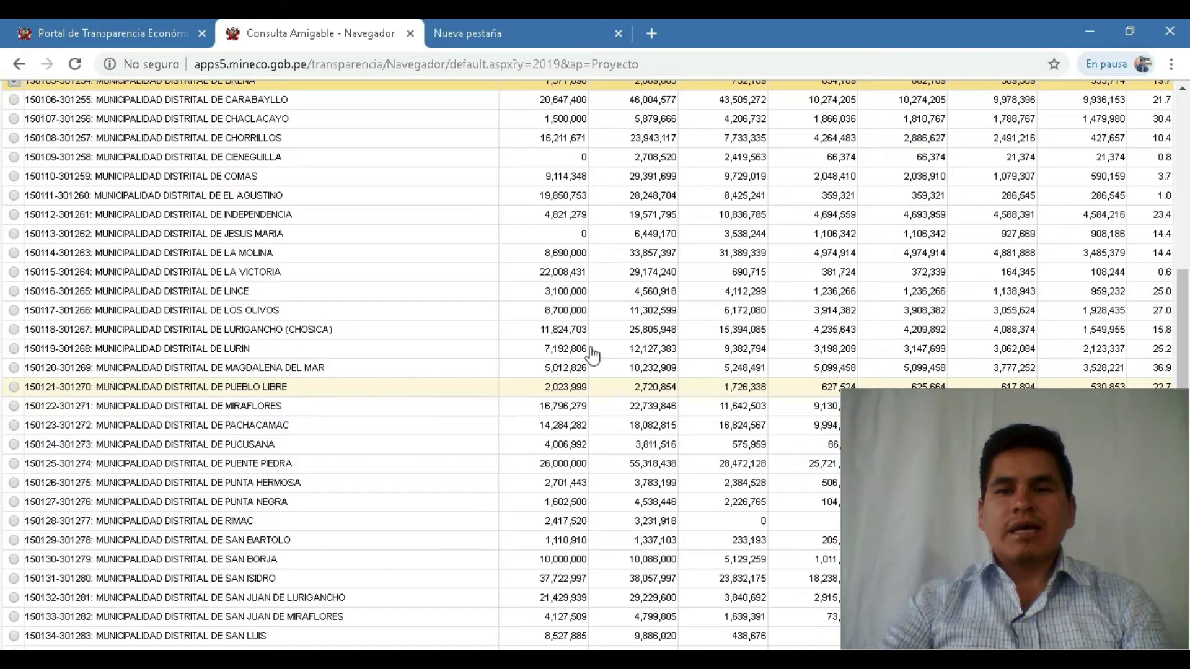
- Minimize the browser, switch to the PowerPoint presentation and start the slide show from slide 21, "Las dos caras de gasto público"
left_click(1088, 33)
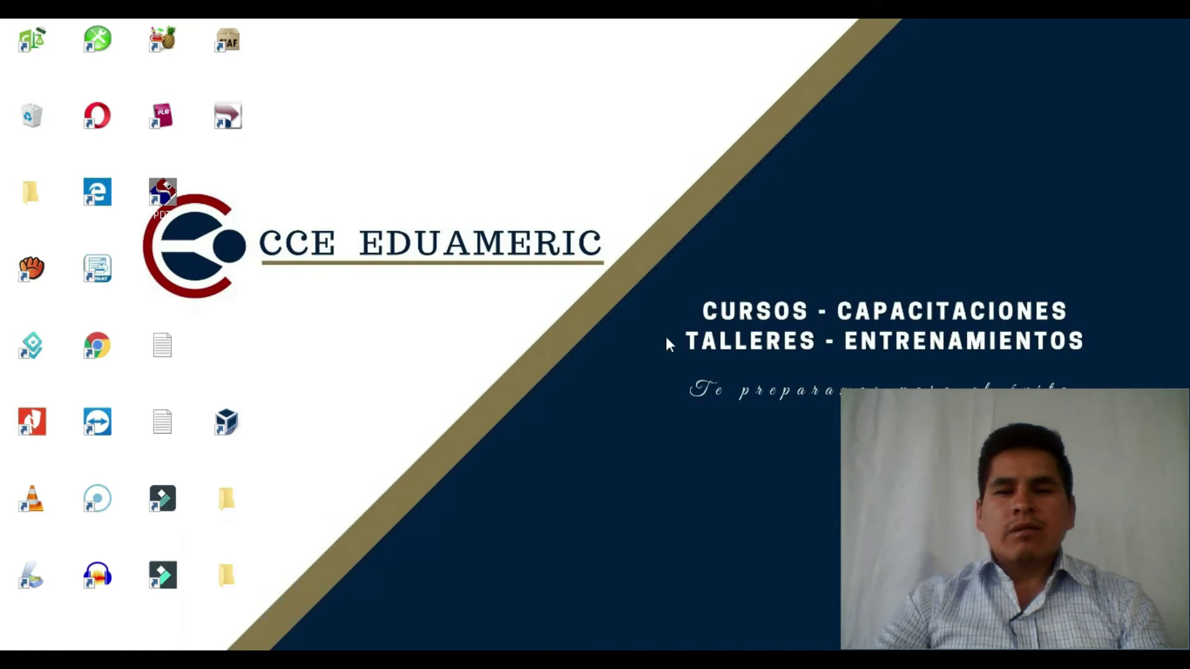
key("alt+Tab")
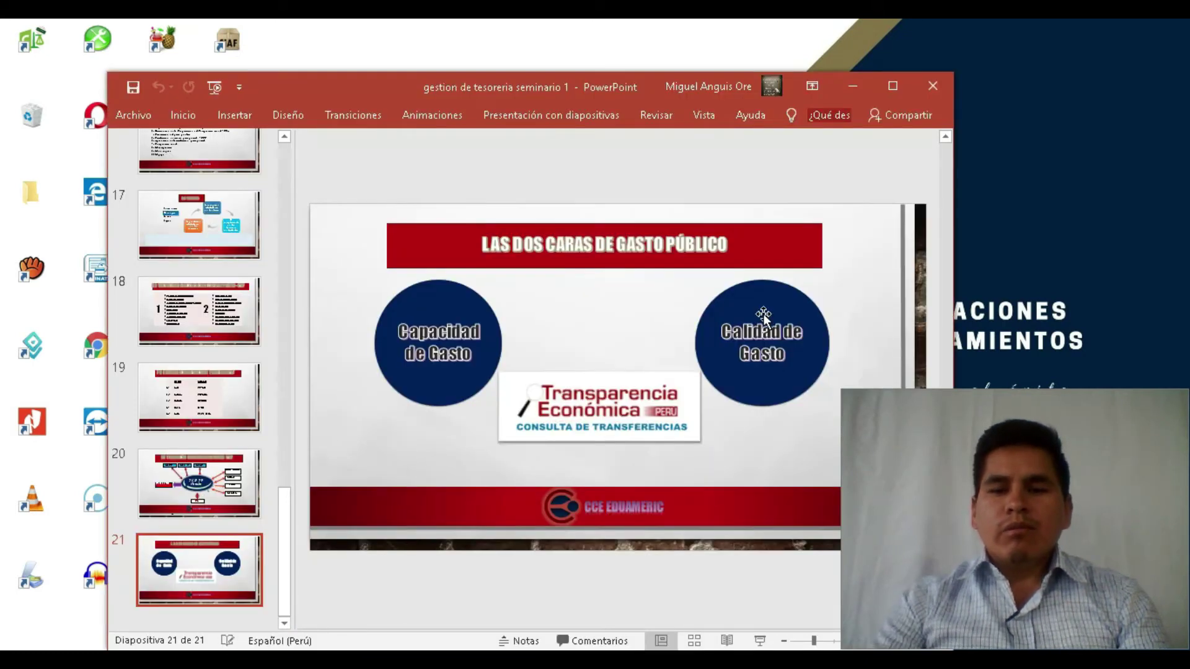
left_click(761, 641)
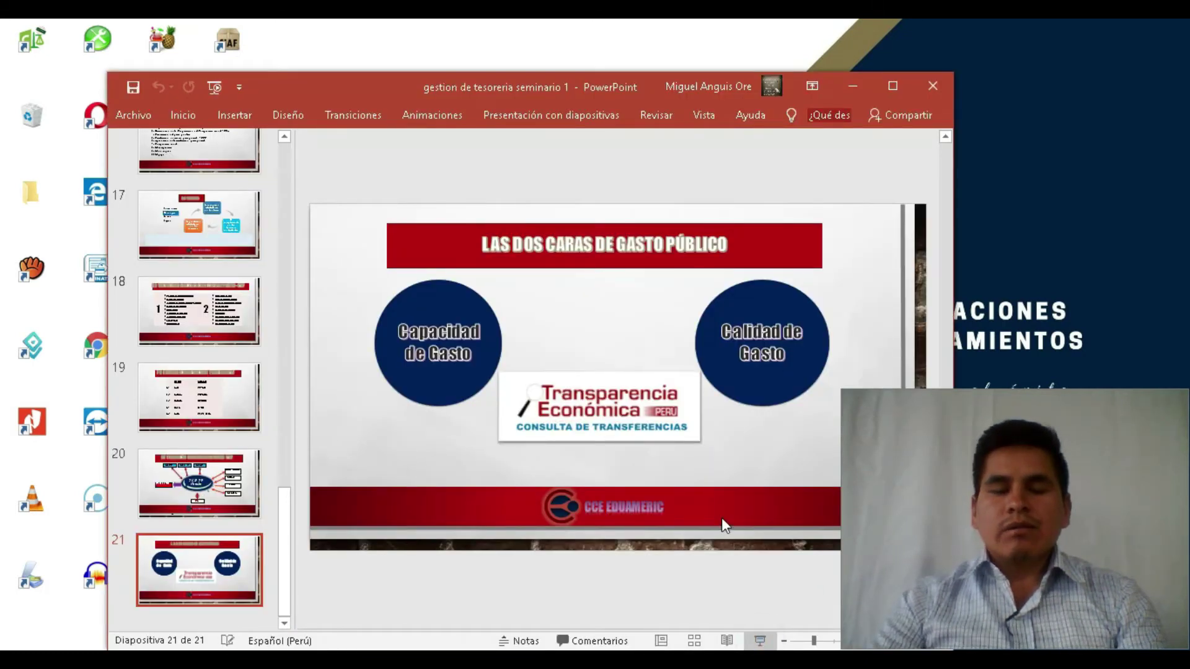